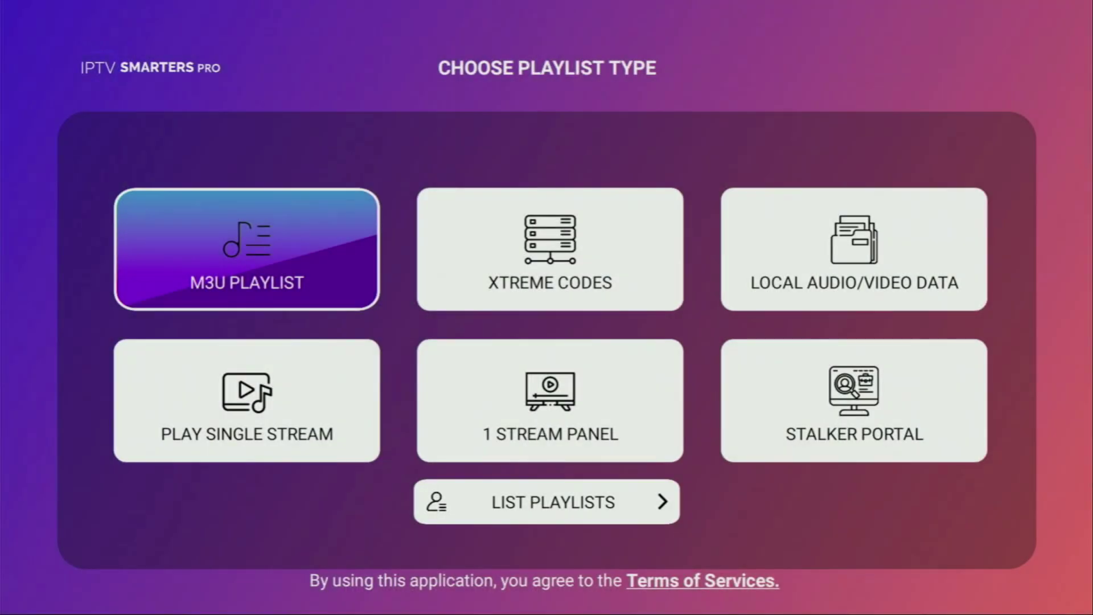
# Look over the available playlist types, including M3U Playlist, Xtreme Codes, 1 Stream Panel, Local Audio/Video Data and Stalker Portal.
pyautogui.press('Right')
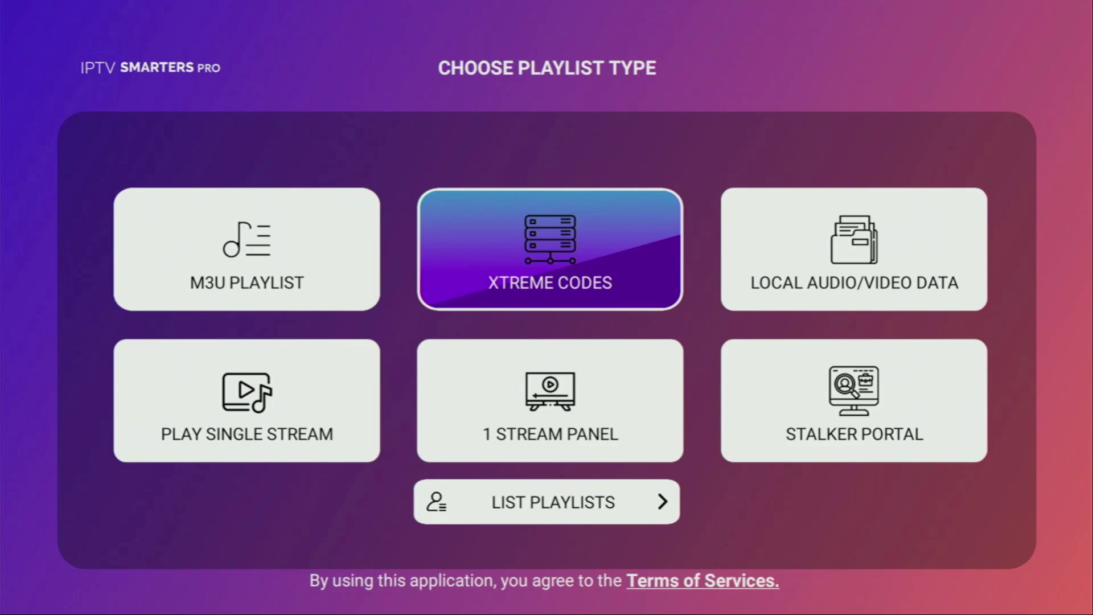
pyautogui.press('Left')
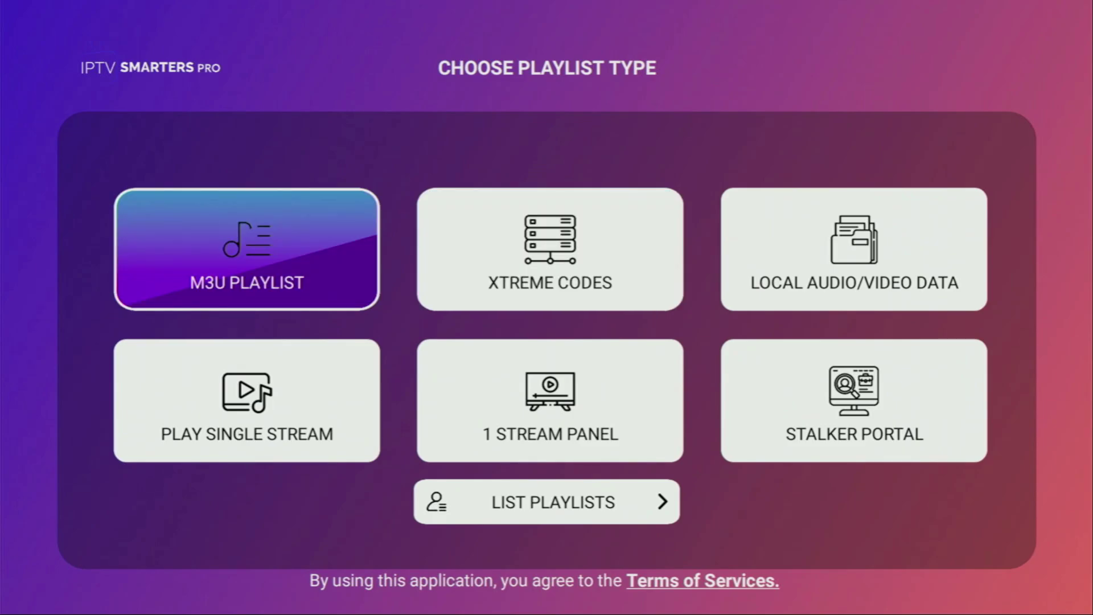
pyautogui.press('Right')
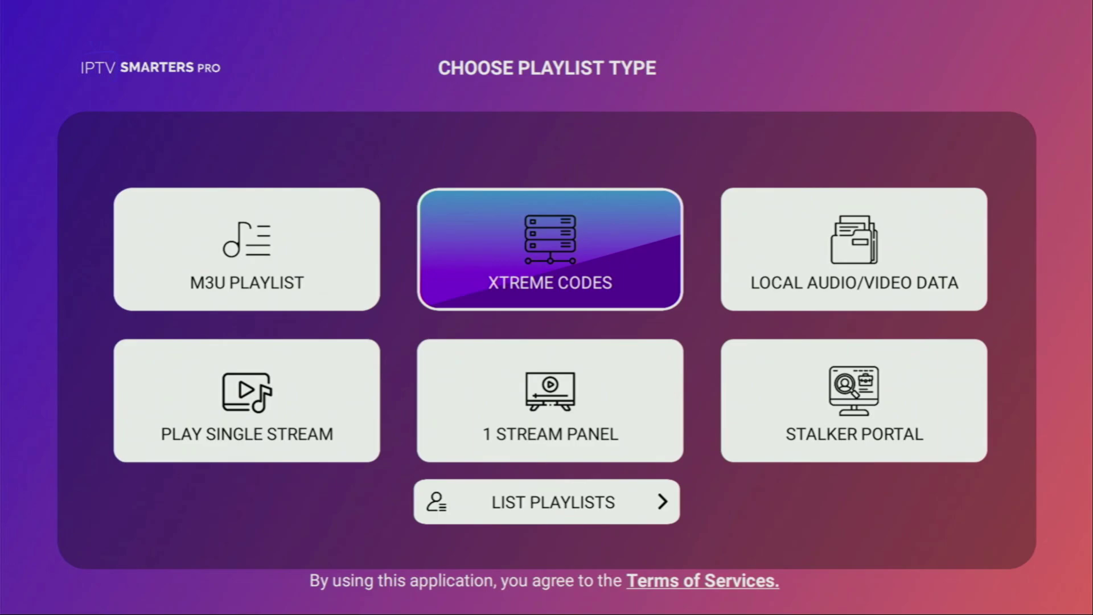
pyautogui.press('Down')
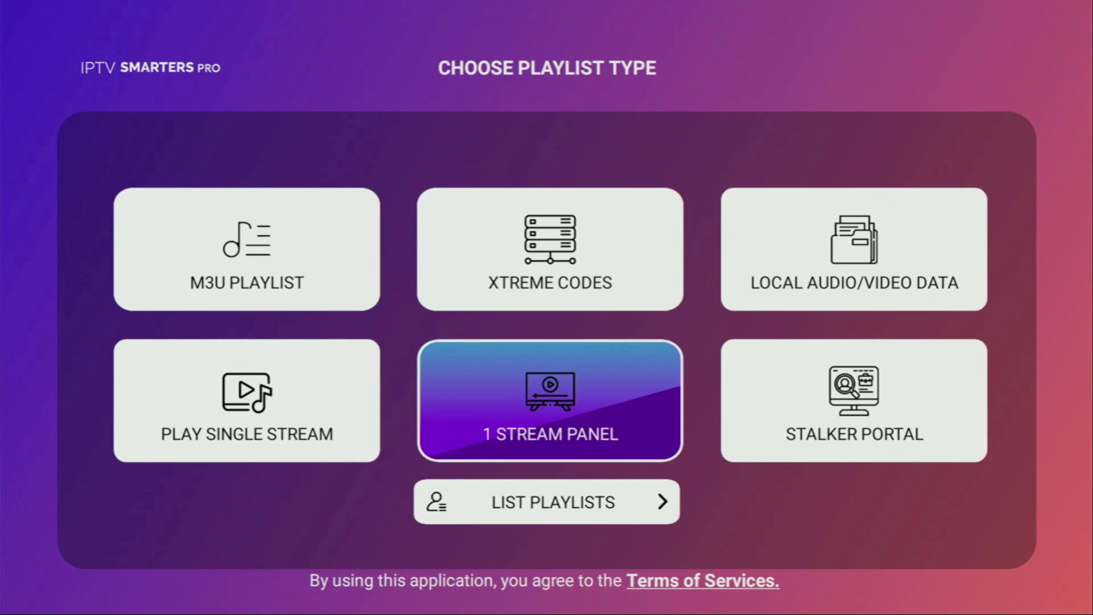
pyautogui.press('Left')
pyautogui.press('Left')
pyautogui.press('Up')
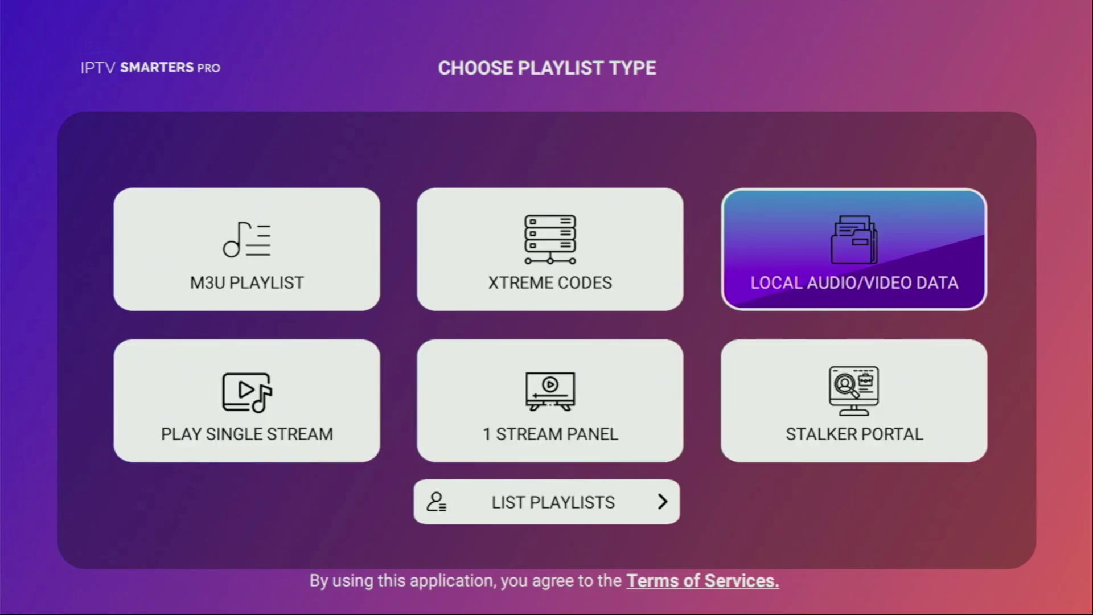
pyautogui.press('Down')
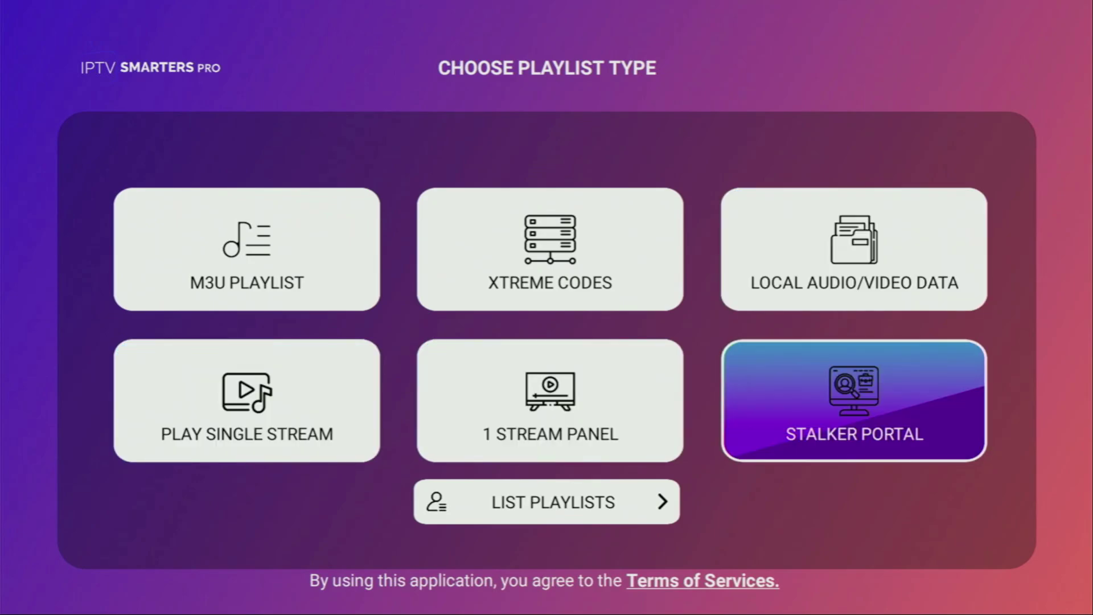
pyautogui.press('Down')
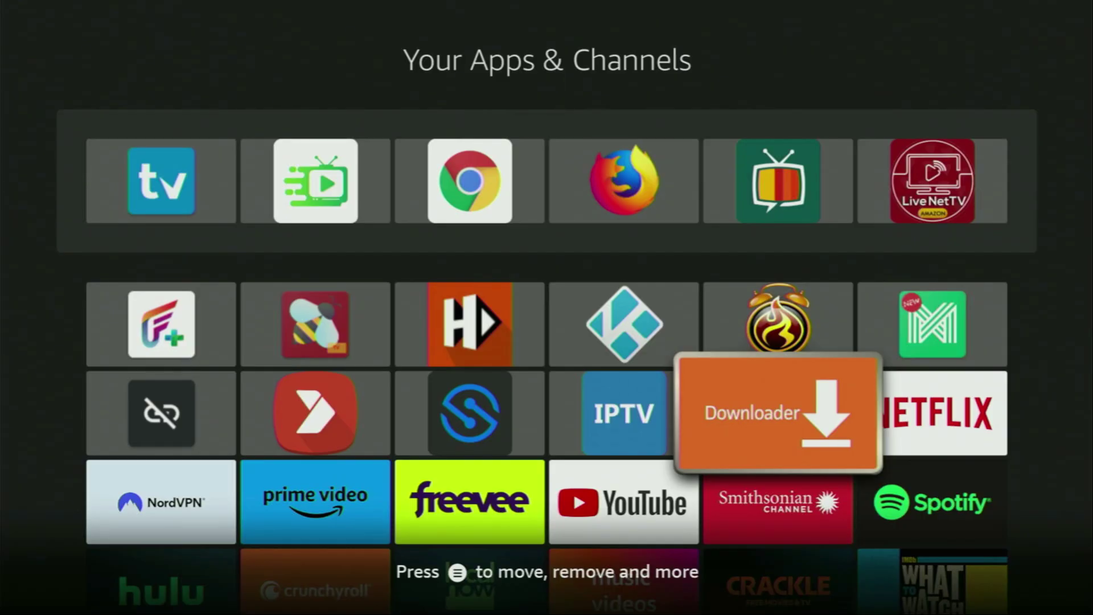
pyautogui.press('Left')
pyautogui.press('Left')
pyautogui.press('Left')
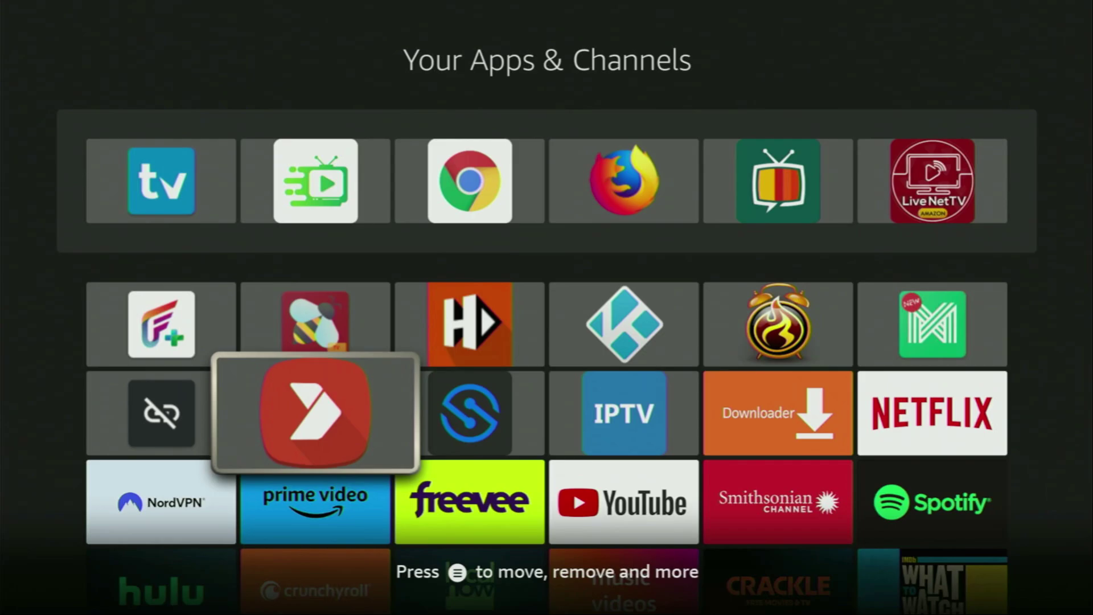
pyautogui.press('Up')
pyautogui.press('Left')
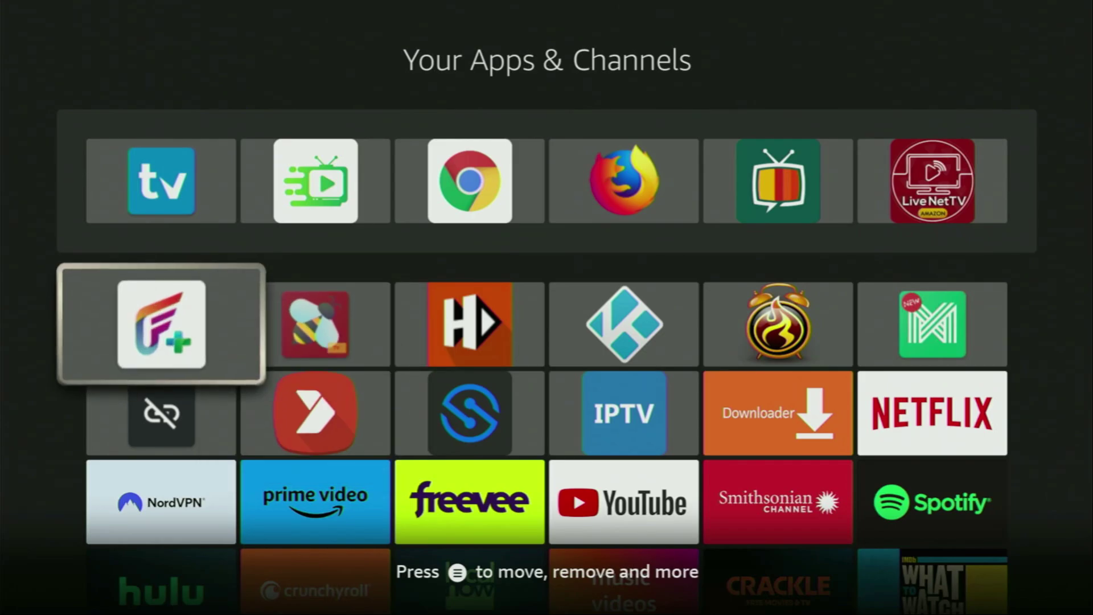
# Leave the apps and channels list and open the search from the home screen's Find section.
pyautogui.press('Escape')
pyautogui.press('Left')
pyautogui.press('Left')
pyautogui.press('Left')
pyautogui.press('Left')
pyautogui.press('Left')
pyautogui.press('Left')
pyautogui.press('Left')
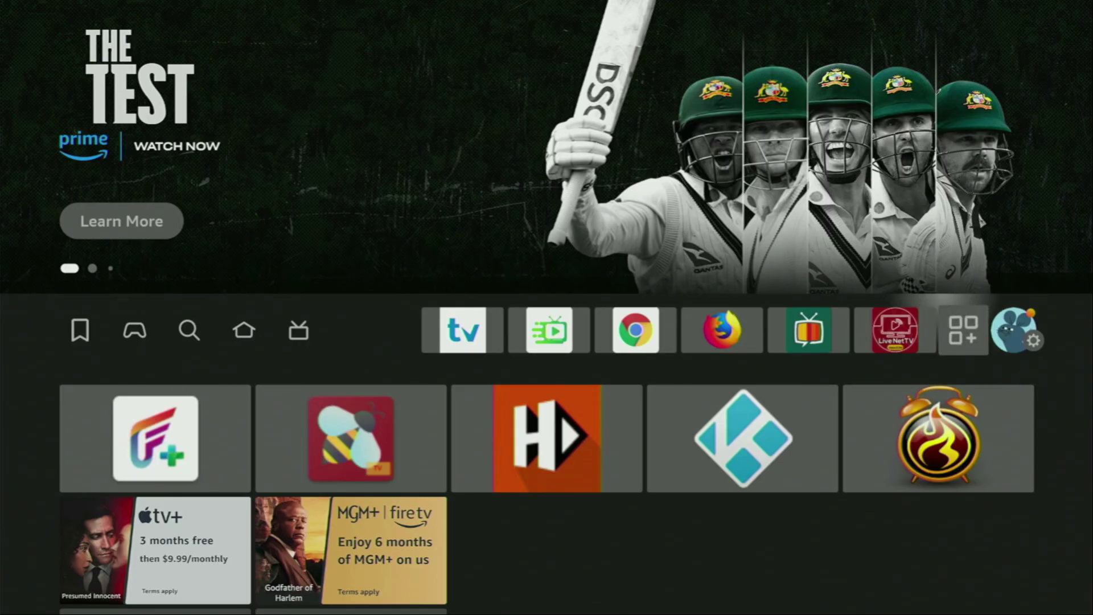
pyautogui.press('Left')
pyautogui.press('Left')
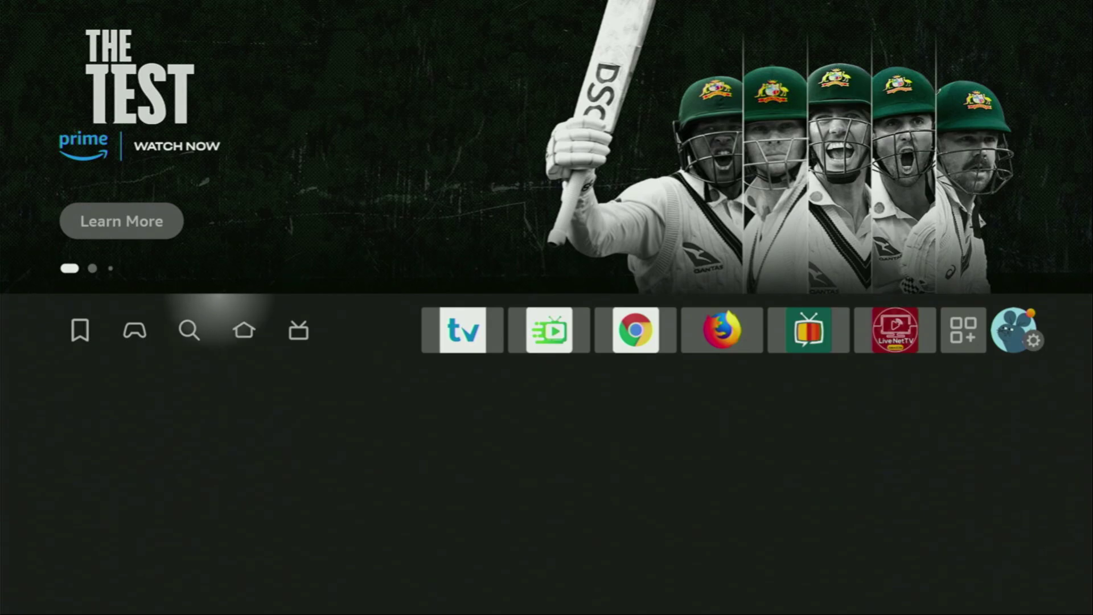
pyautogui.press('Down')
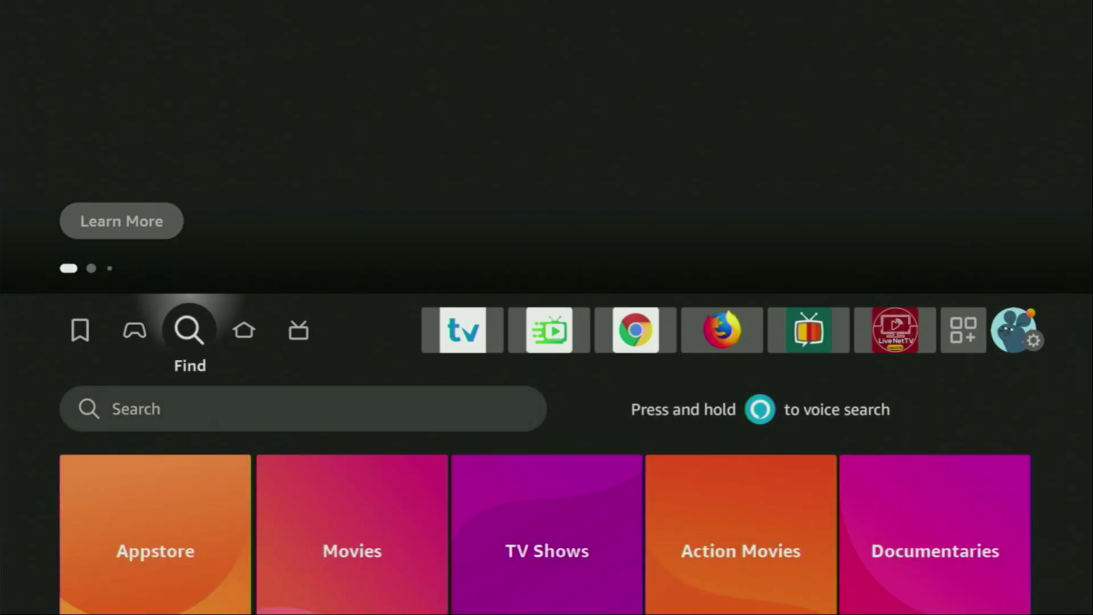
pyautogui.press('Return')
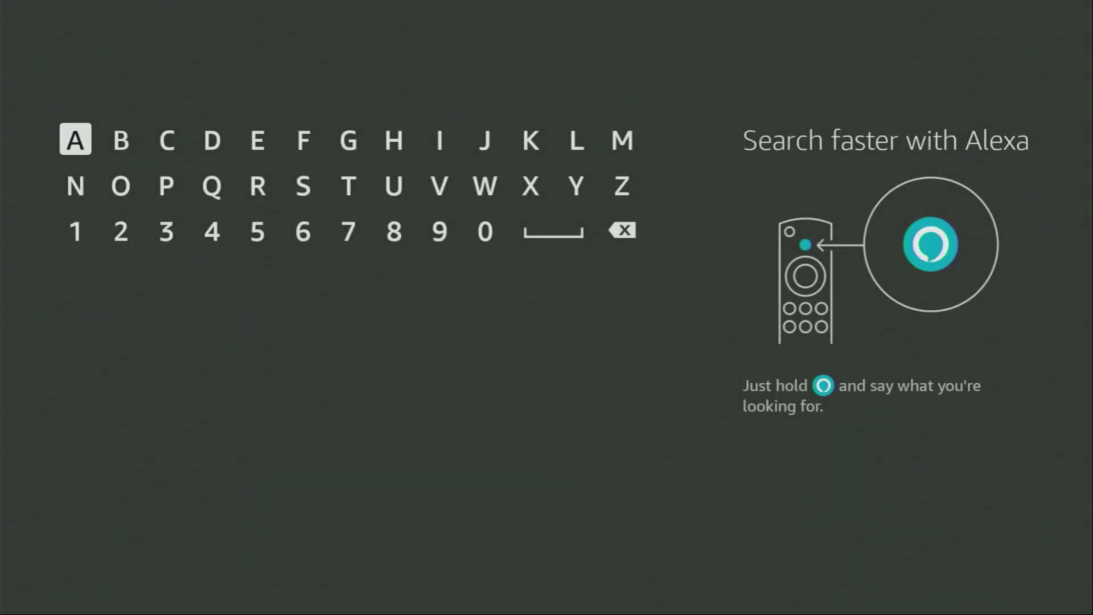
# Enter "Do" as the search text.
pyautogui.press('Right')
pyautogui.press('Right')
pyautogui.press('Right')
pyautogui.press('Return')
pyautogui.press('Down')
pyautogui.press('Left')
pyautogui.press('Left')
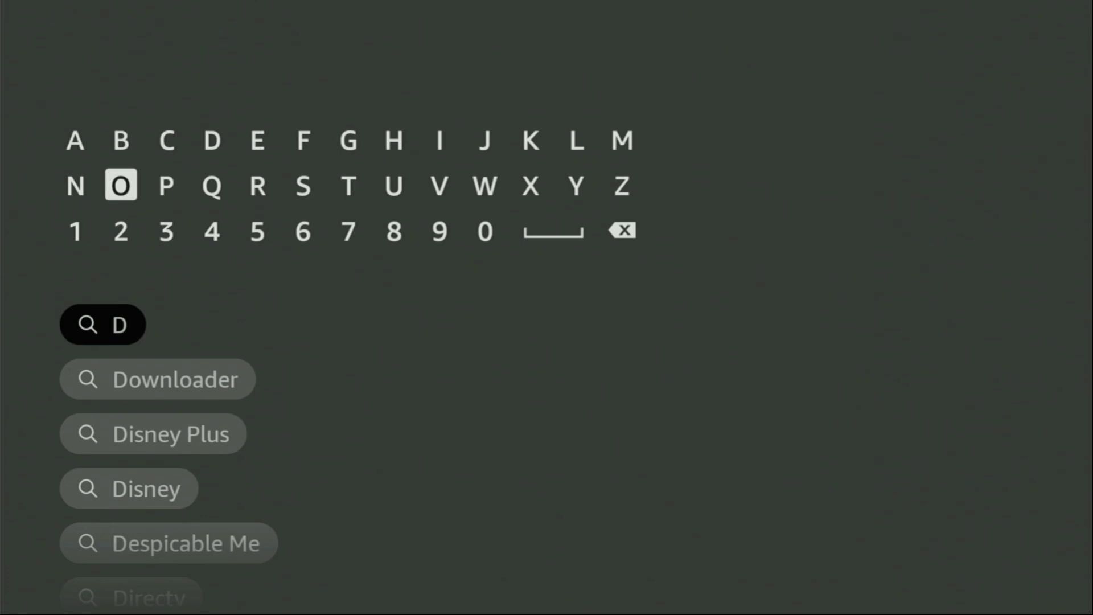
pyautogui.press('Return')
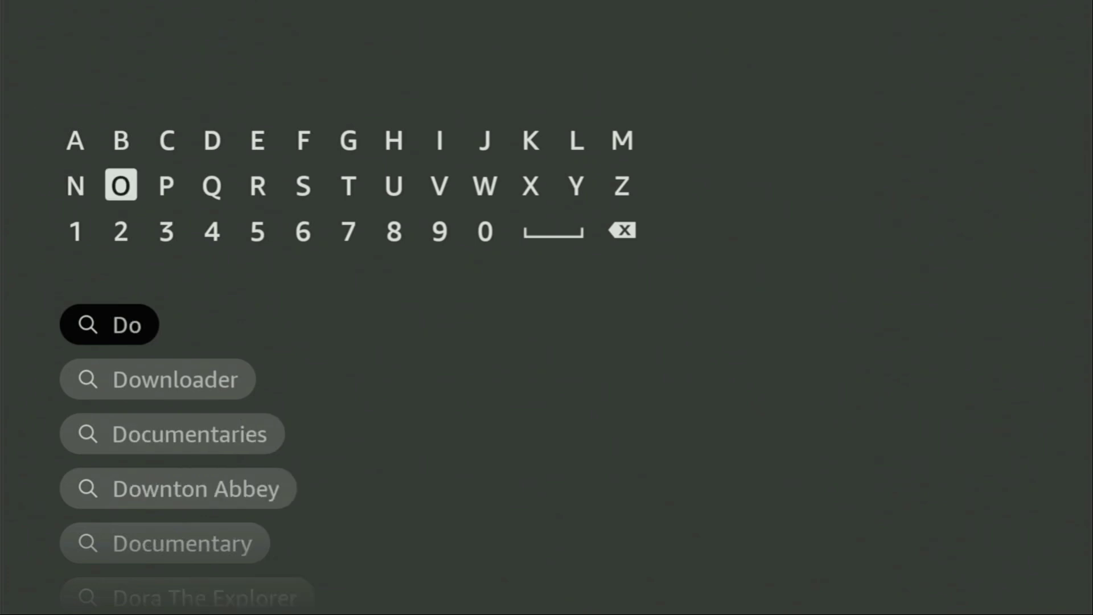
# Run the suggested Downloader search and select the Downloader app in the results.
pyautogui.press('Down')
pyautogui.press('Down')
pyautogui.press('Down')
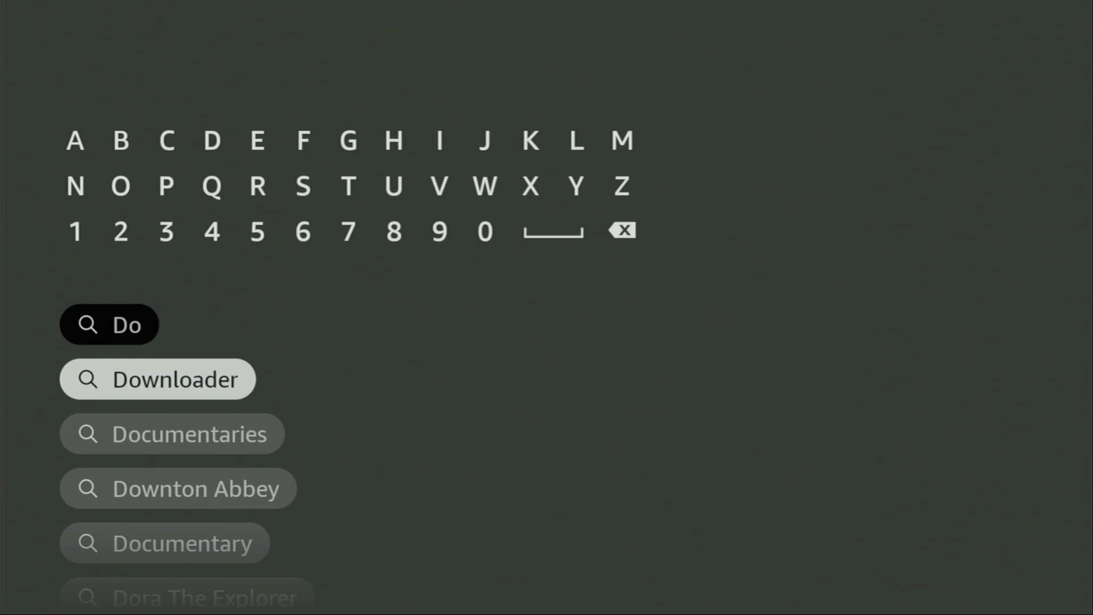
pyautogui.press('Return')
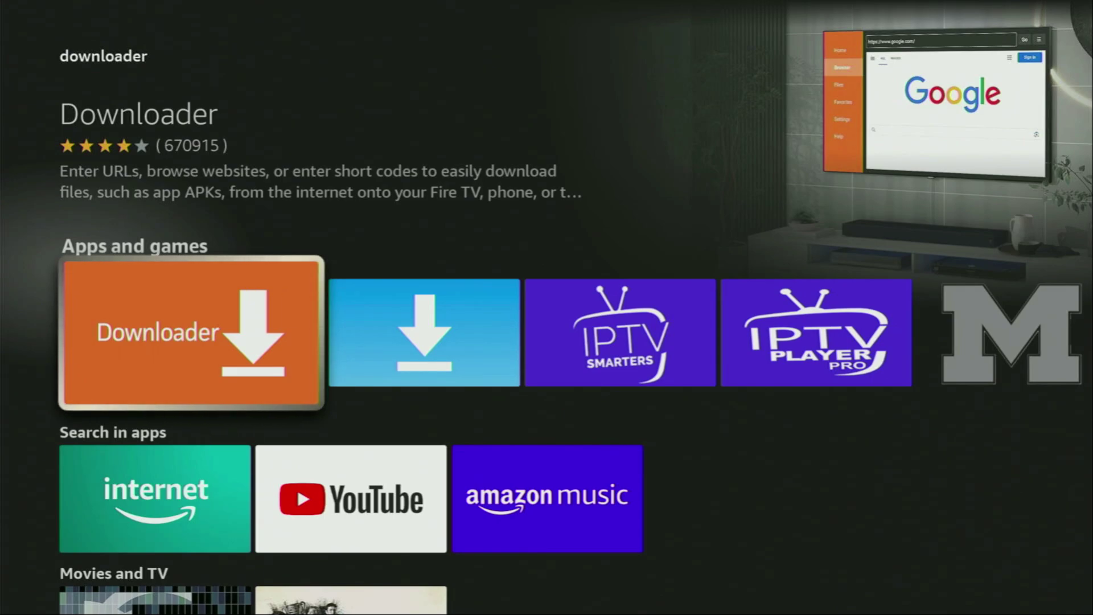
pyautogui.press('Return')
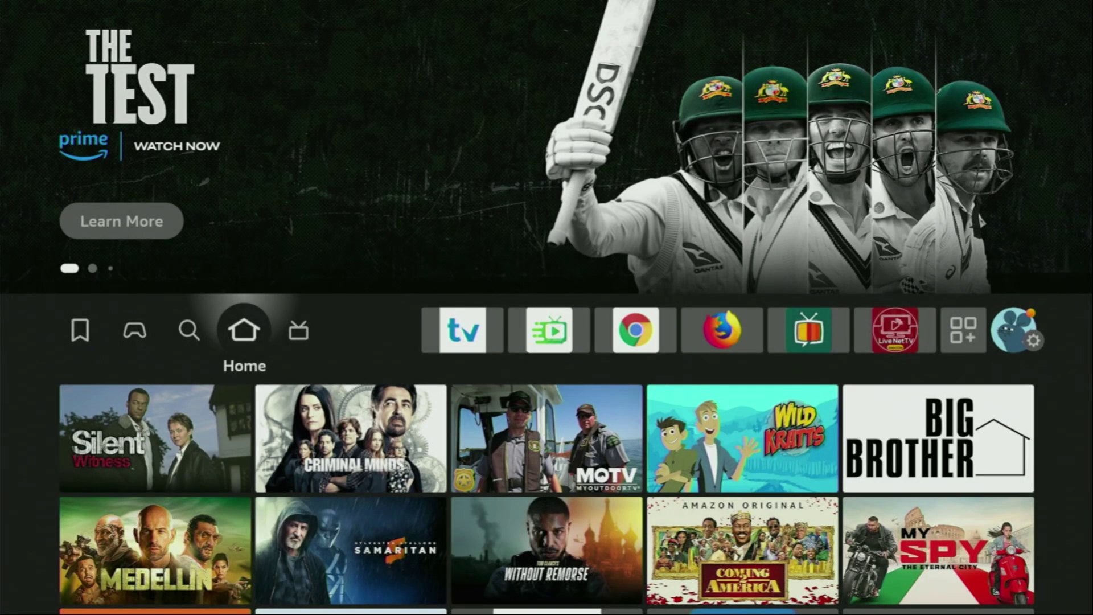
# Go to the device settings from the home screen.
pyautogui.press('Right')
pyautogui.press('Right')
pyautogui.press('Right')
pyautogui.press('Right')
pyautogui.press('Right')
pyautogui.press('Right')
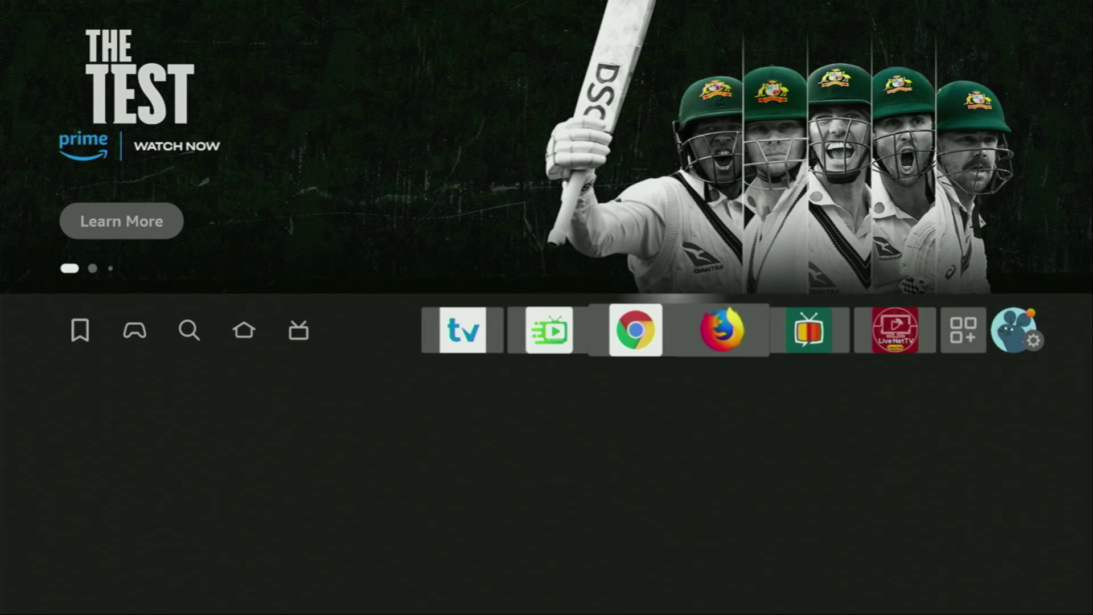
pyautogui.press('Right')
pyautogui.press('Right')
pyautogui.press('Right')
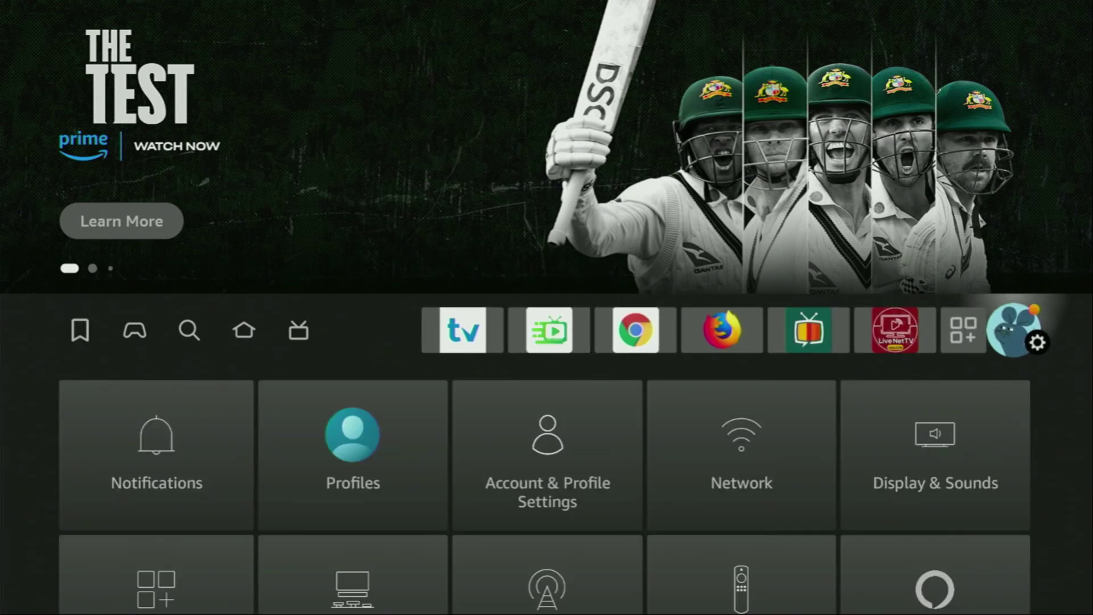
# Open the My Fire TV settings.
pyautogui.press('Down')
pyautogui.press('Down')
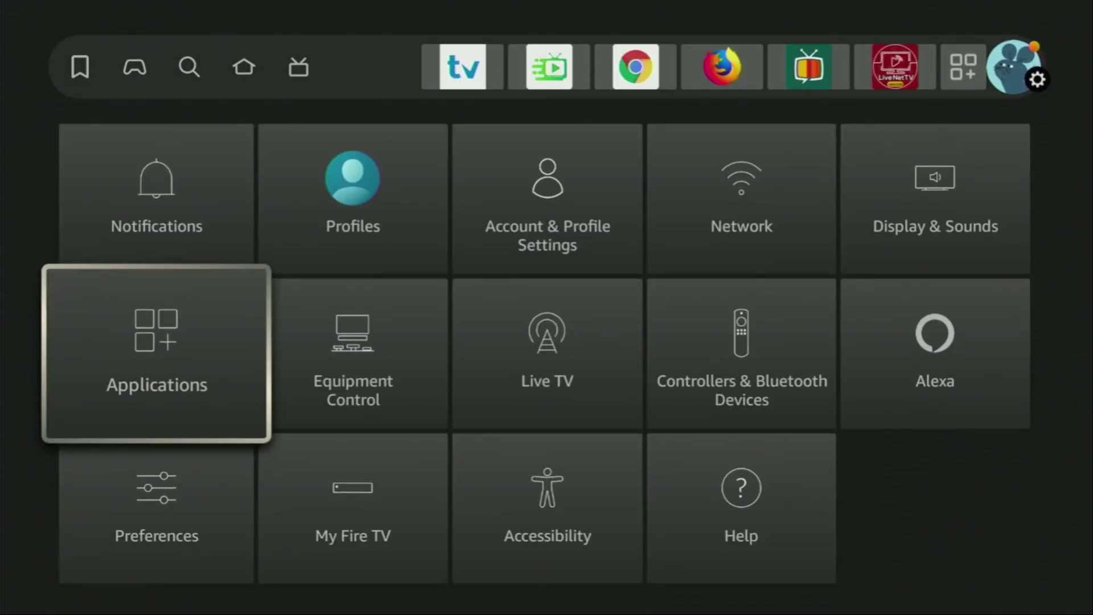
pyautogui.press('Down')
pyautogui.press('Right')
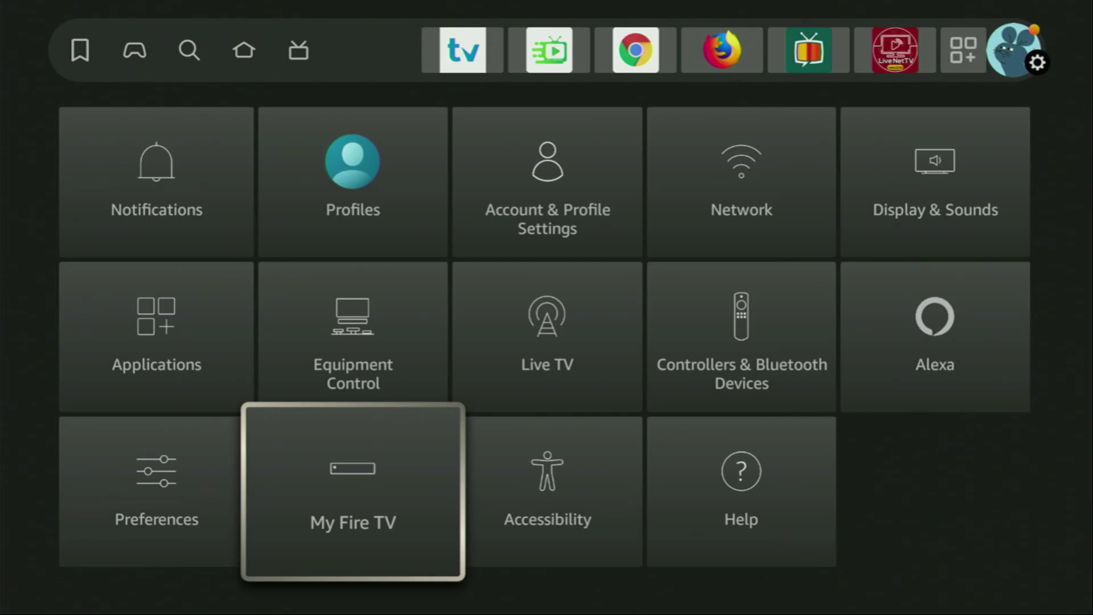
pyautogui.press('Return')
# Open the About section of My Fire TV and select the Fire TV Stick 4K Max entry.
pyautogui.press('Up')
pyautogui.press('Up')
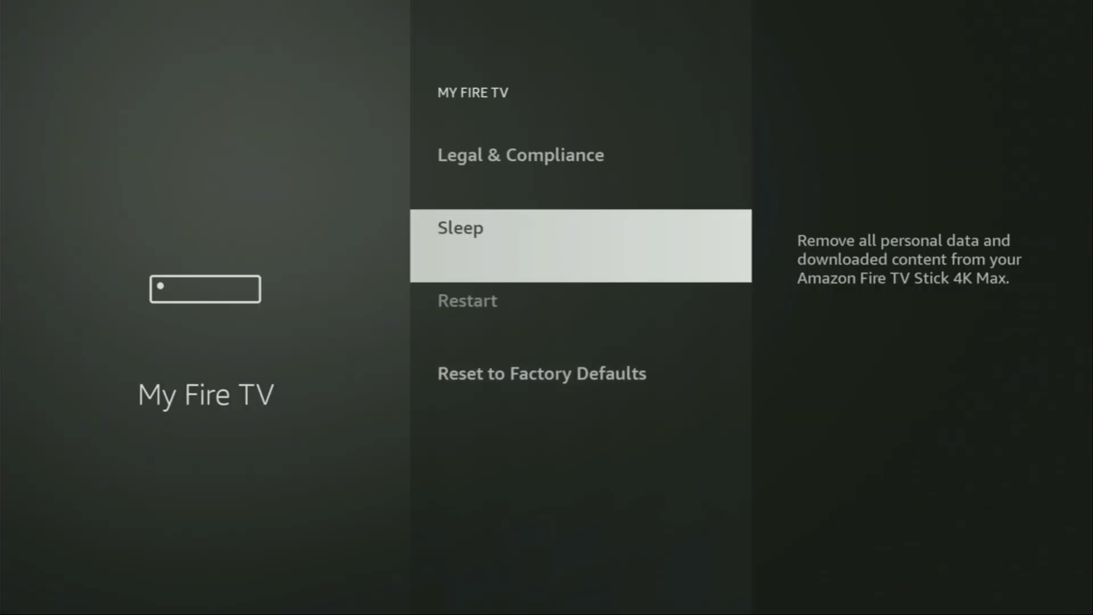
pyautogui.press('Up')
pyautogui.press('Up')
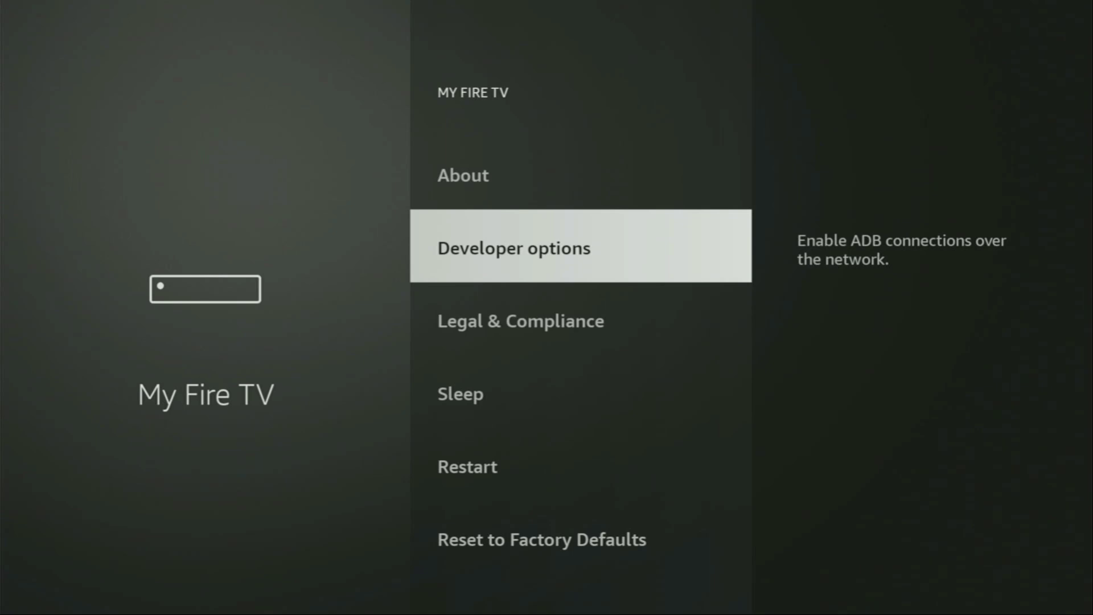
pyautogui.press('Up')
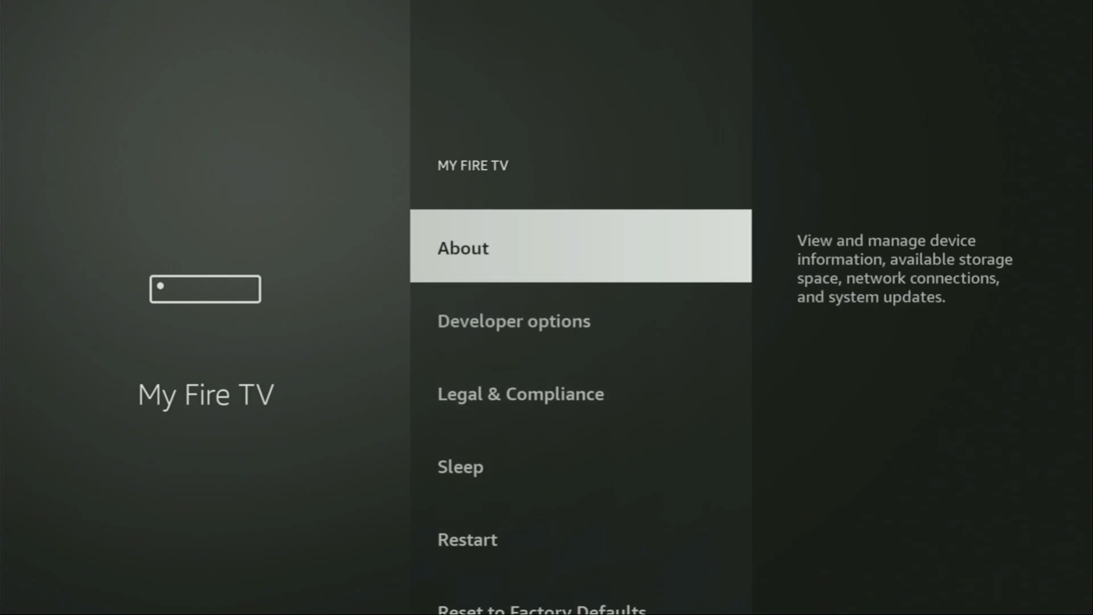
pyautogui.press('Down')
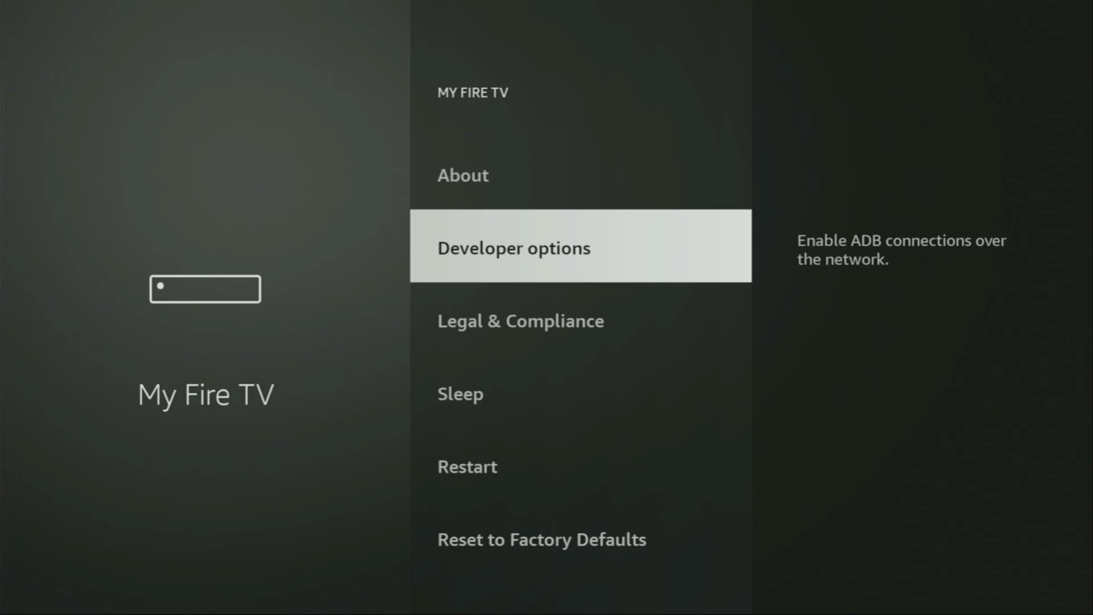
pyautogui.press('Up')
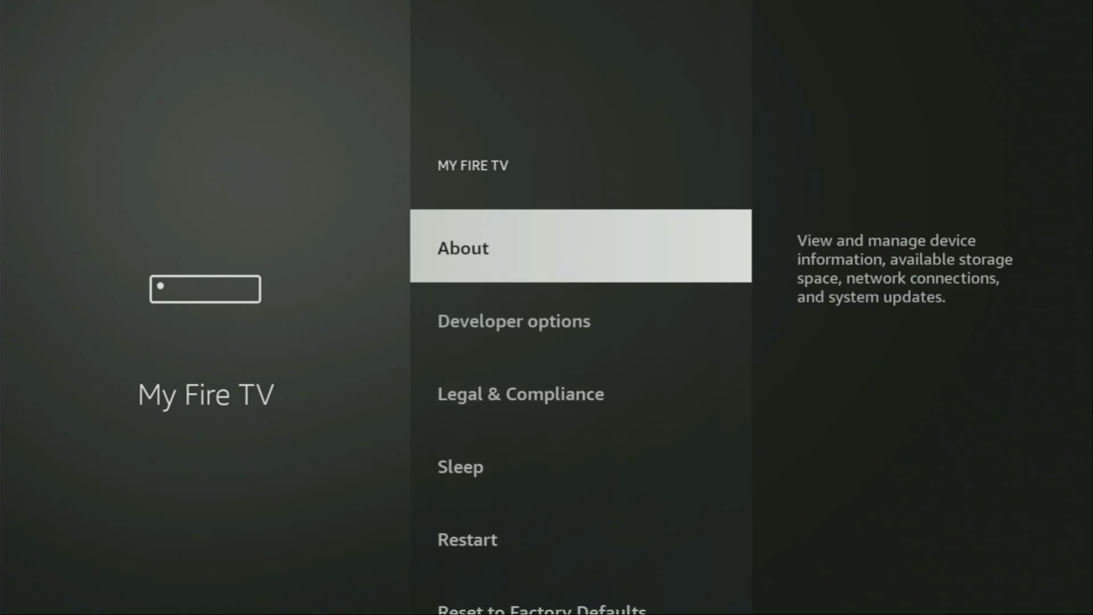
pyautogui.press('Return')
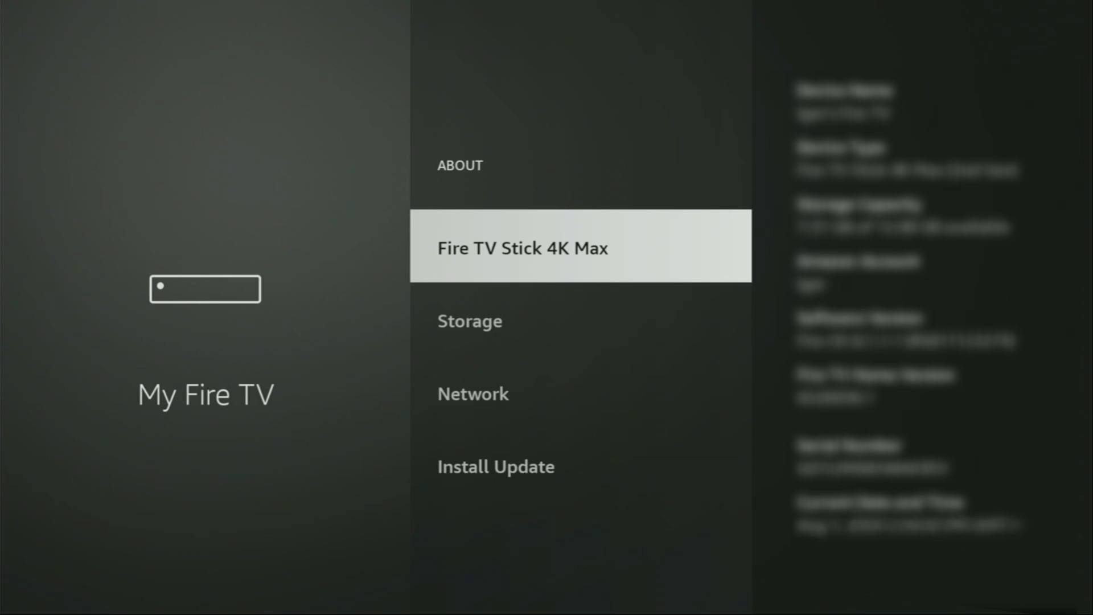
pyautogui.press('Return')
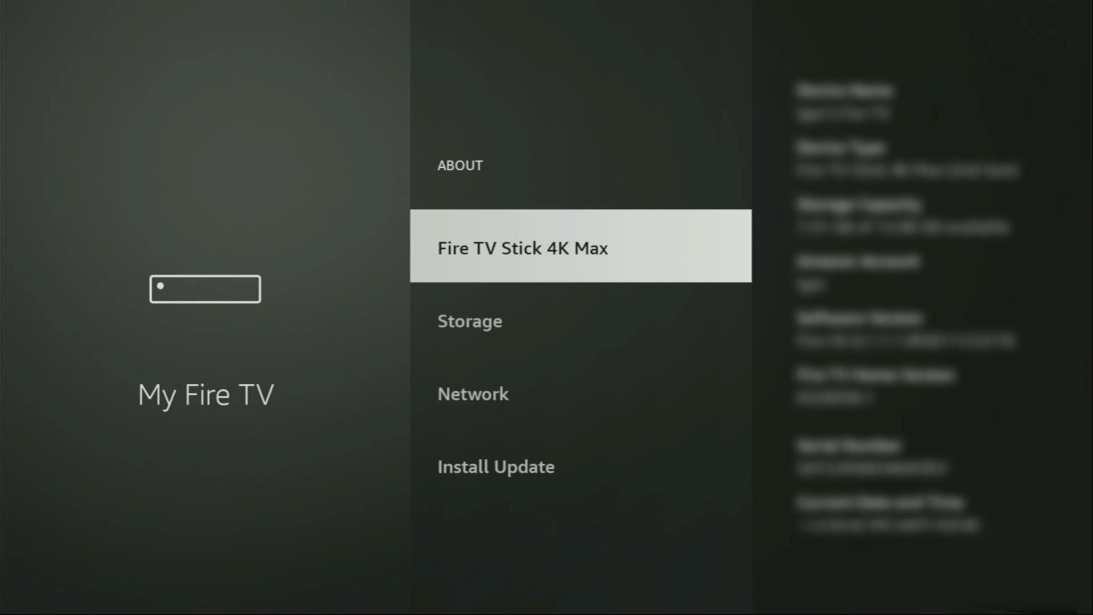
# Return to My Fire TV and turn on ADB debugging in the developer options.
pyautogui.press('Escape')
pyautogui.press('Down')
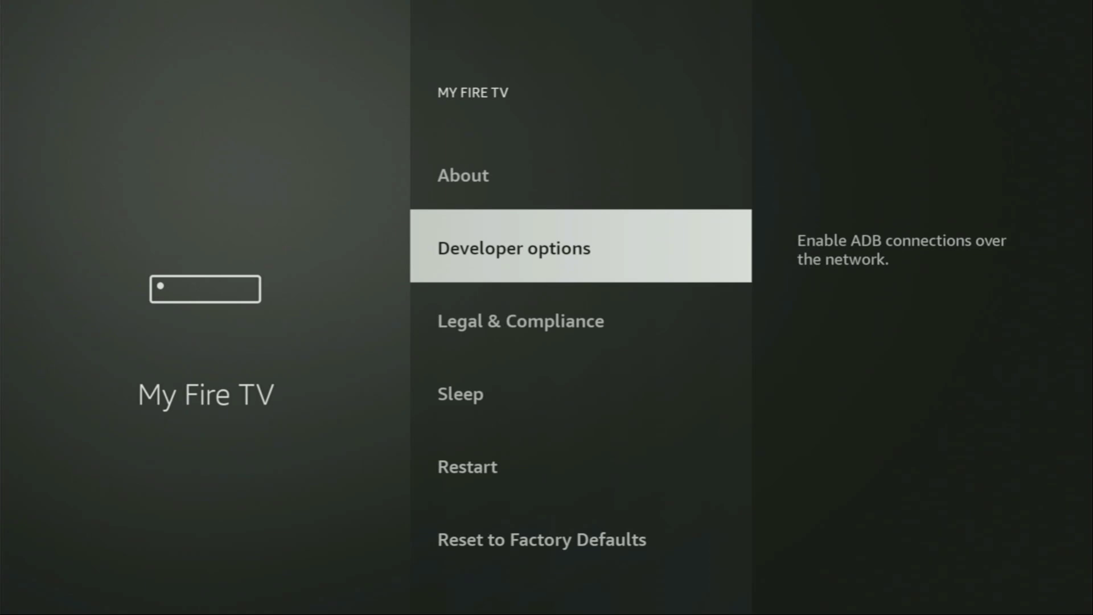
pyautogui.press('Return')
pyautogui.press('Return')
pyautogui.press('Return')
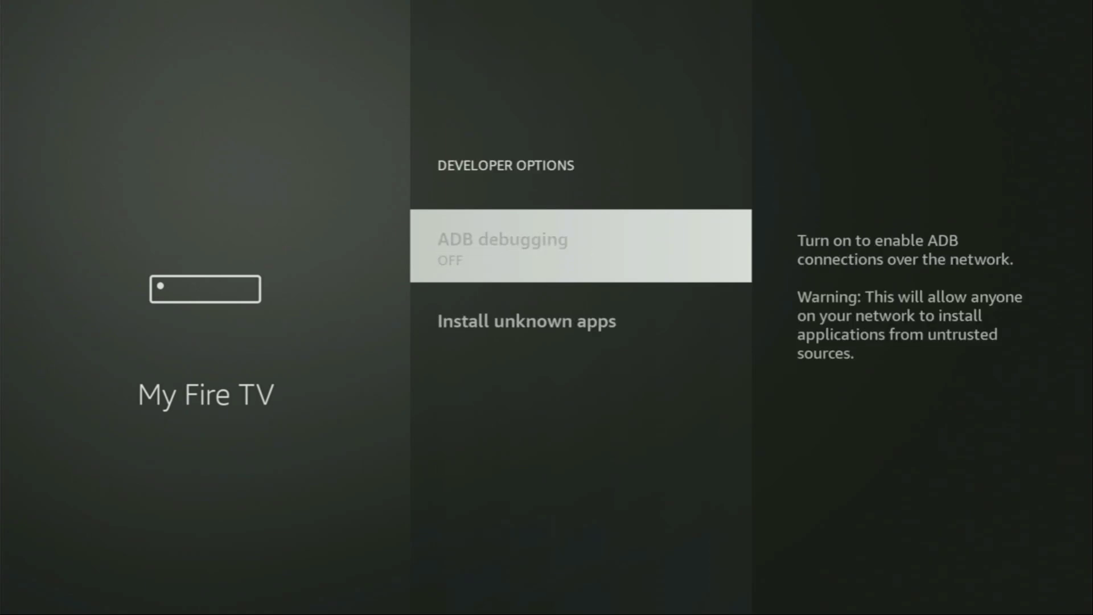
# Turn on the permission for Downloader to install unknown apps.
pyautogui.press('Down')
pyautogui.press('Down')
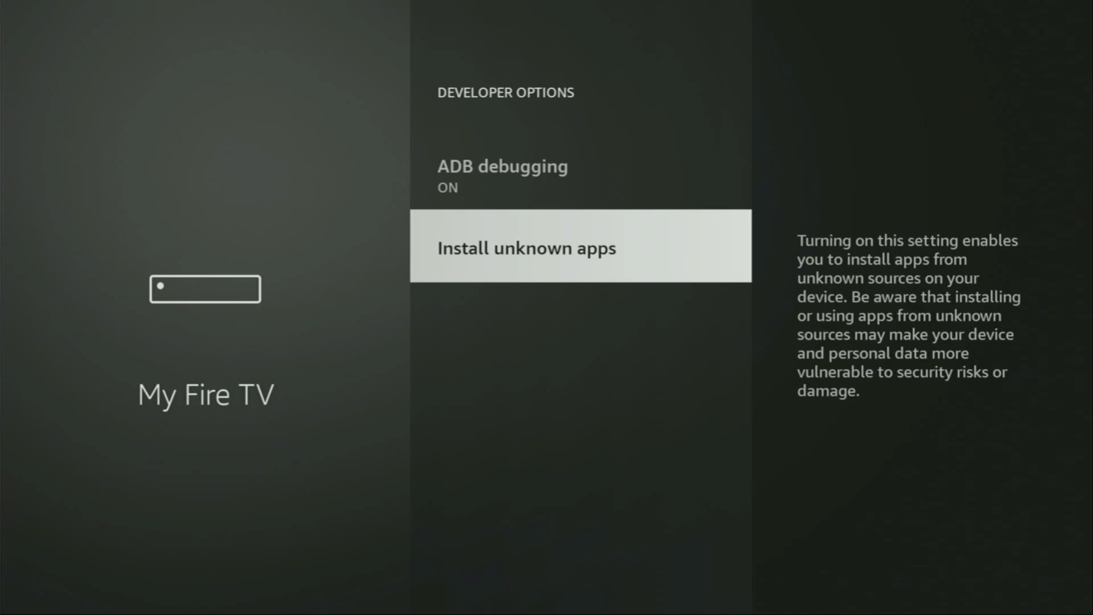
pyautogui.press('Return')
pyautogui.press('Down')
pyautogui.press('Down')
pyautogui.press('Down')
pyautogui.press('Down')
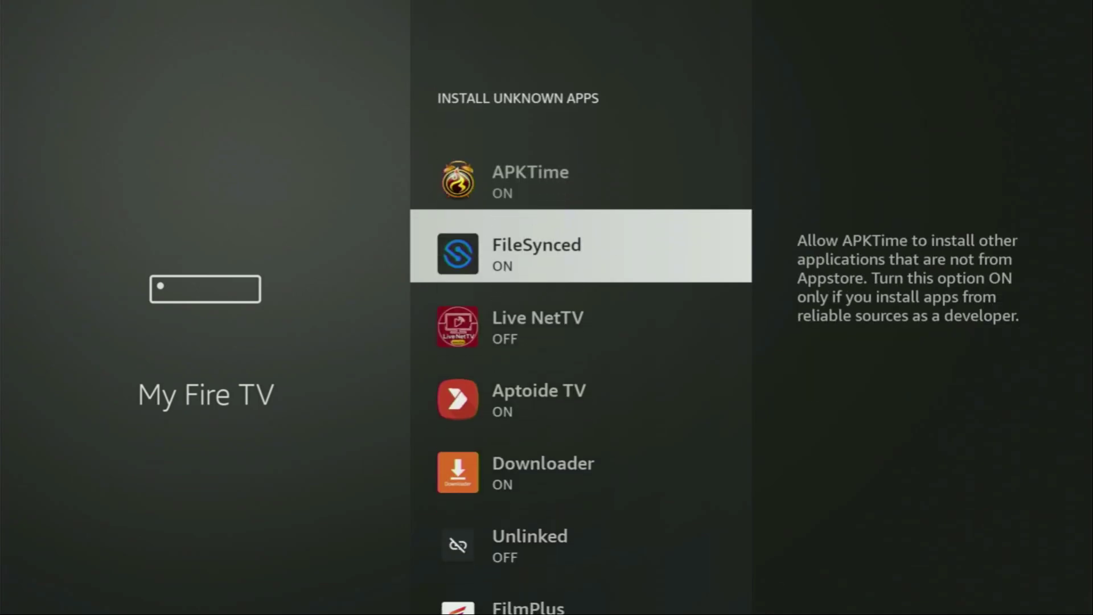
pyautogui.press('Return')
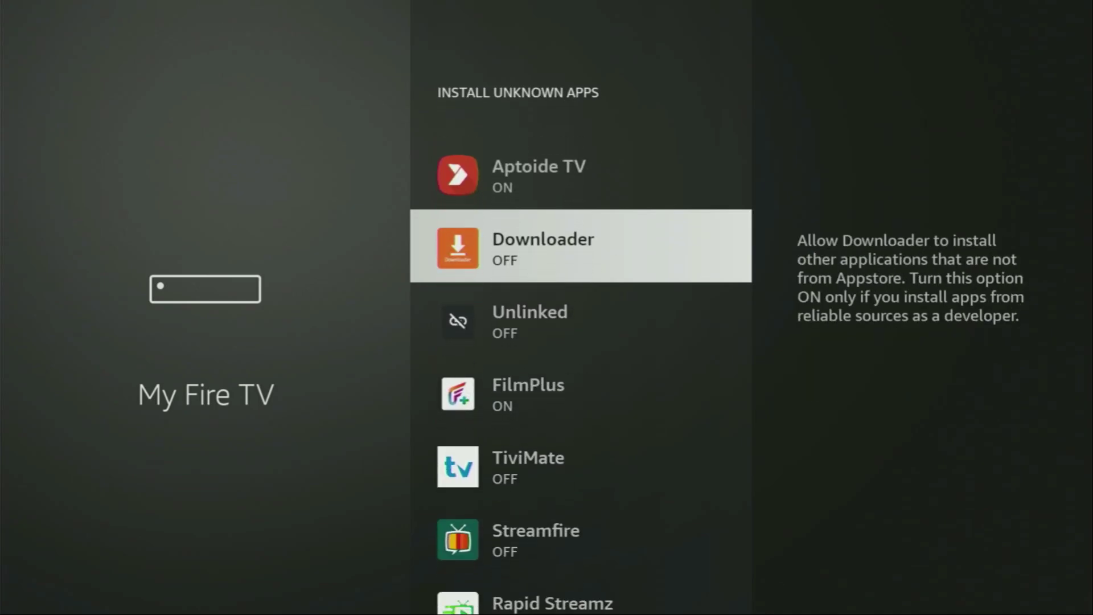
pyautogui.press('Return')
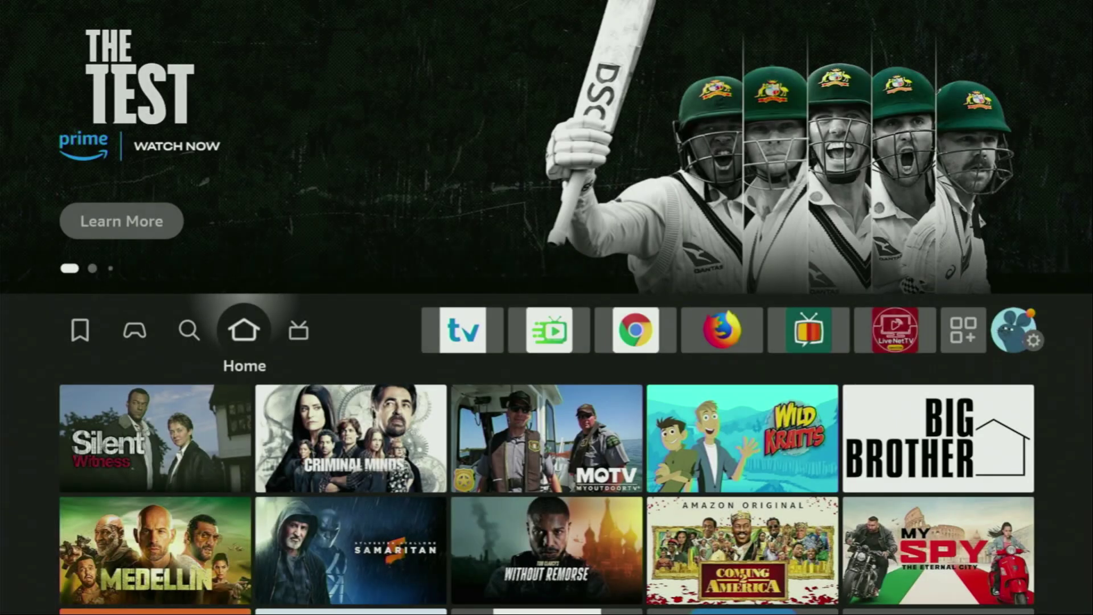
# Open the full Your Apps & Channels list from the Fire TV home screen.
pyautogui.press('Right')
pyautogui.press('Right')
pyautogui.press('Right')
pyautogui.press('Right')
pyautogui.press('Right')
pyautogui.press('Right')
pyautogui.press('Right')
pyautogui.press('Right')
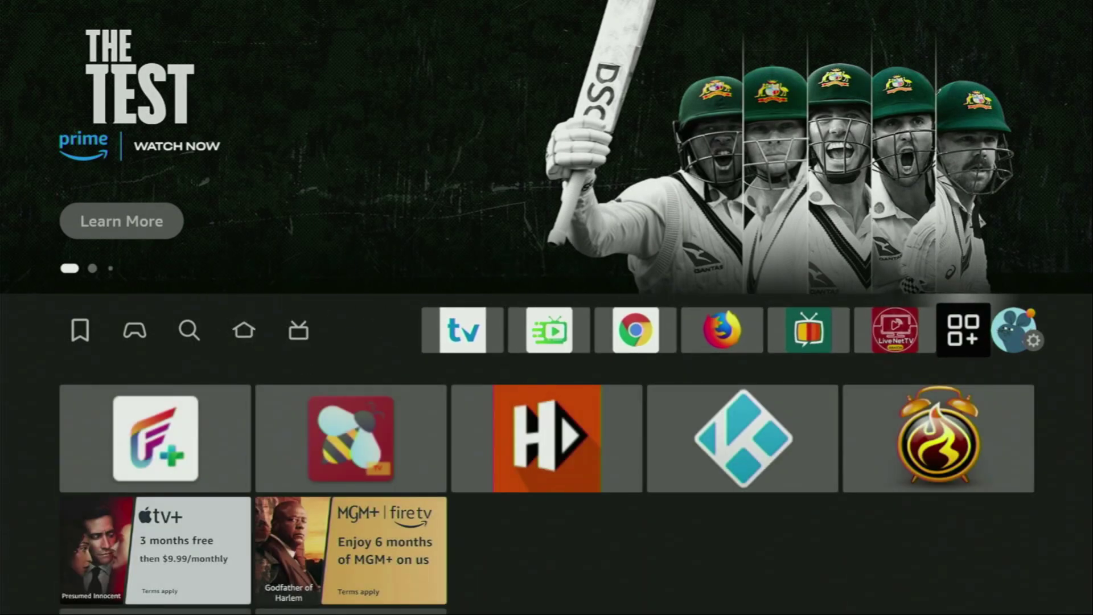
pyautogui.press('Return')
# Launch the NordVPN app from the installed apps.
pyautogui.press('Down')
pyautogui.press('Down')
pyautogui.press('Right')
pyautogui.press('Right')
pyautogui.press('Right')
pyautogui.press('Right')
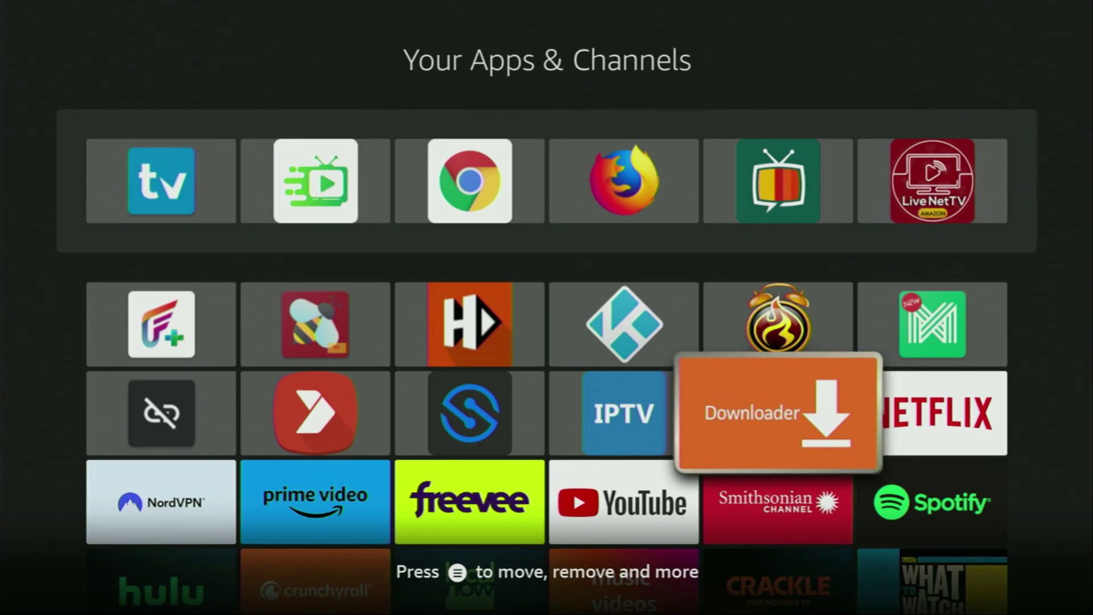
pyautogui.press('Down')
pyautogui.press('Left')
pyautogui.press('Left')
pyautogui.press('Left')
pyautogui.press('Left')
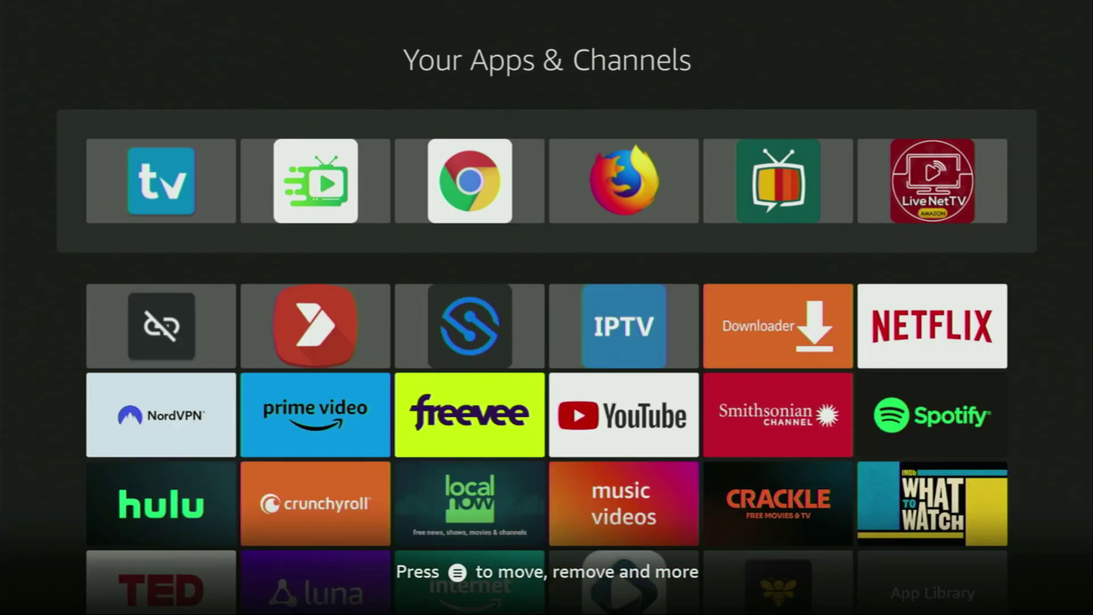
pyautogui.press('Return')
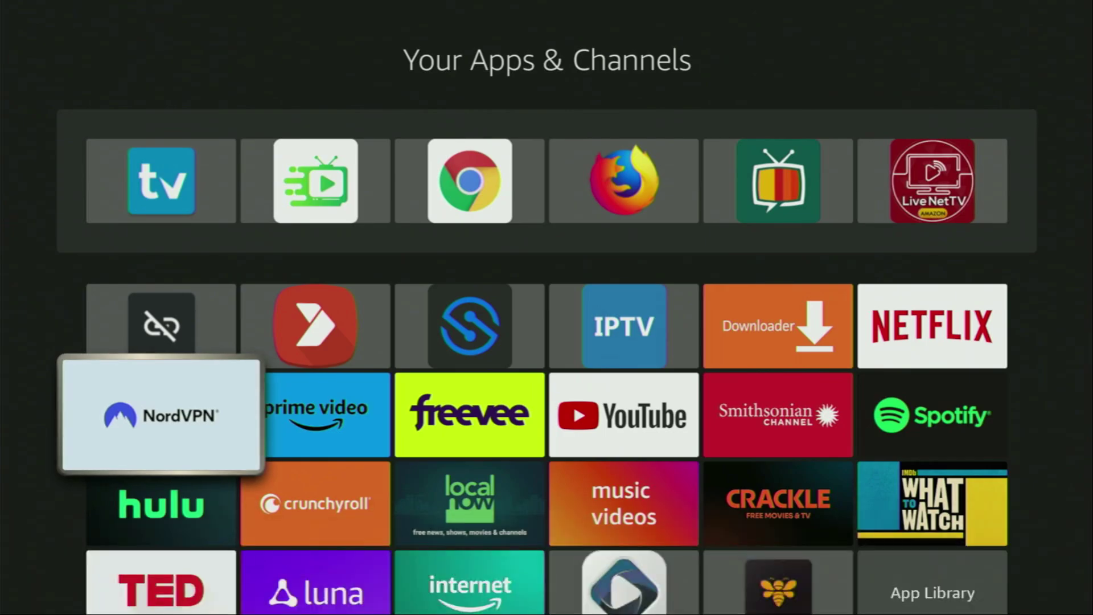
# Browse the available VPN server countries from group B through group I.
pyautogui.press('Down')
pyautogui.press('Down')
pyautogui.press('Down')
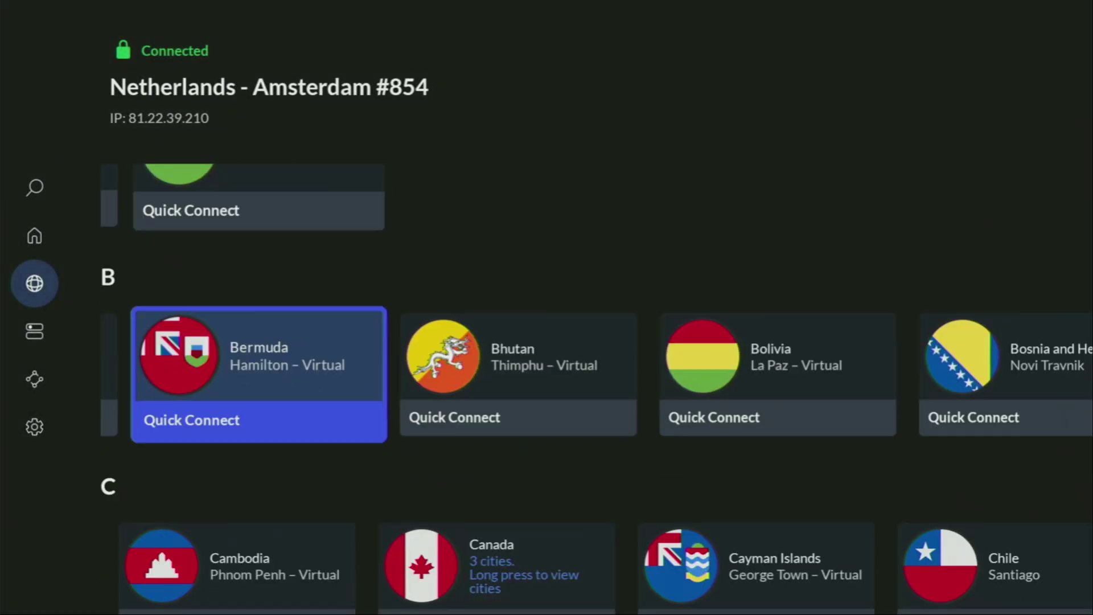
pyautogui.press('Down')
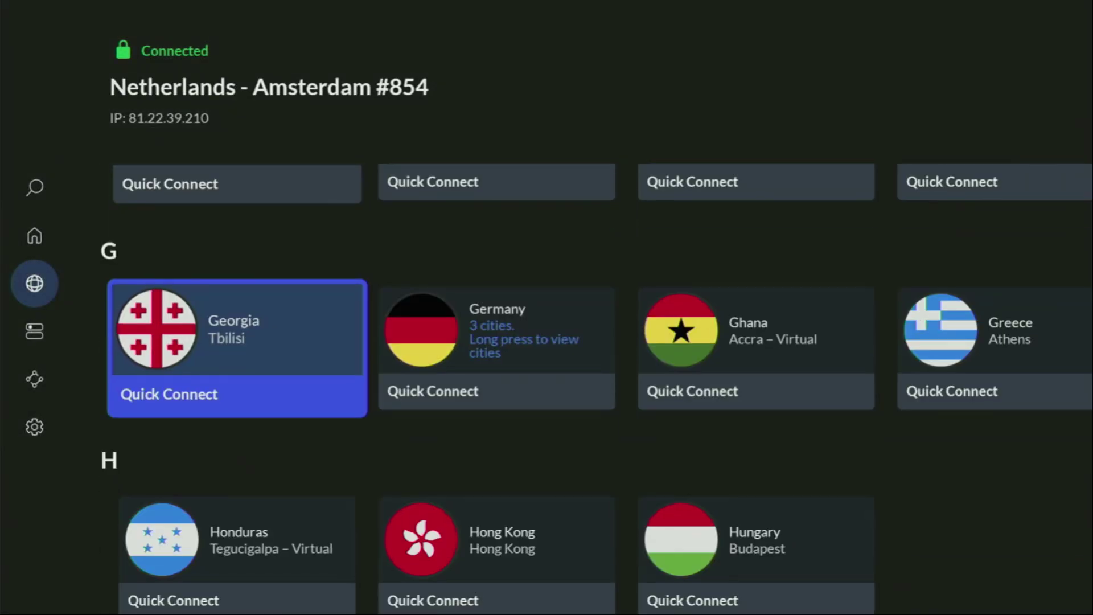
pyautogui.press('Right')
pyautogui.press('Right')
pyautogui.press('Right')
pyautogui.press('Right')
pyautogui.press('Right')
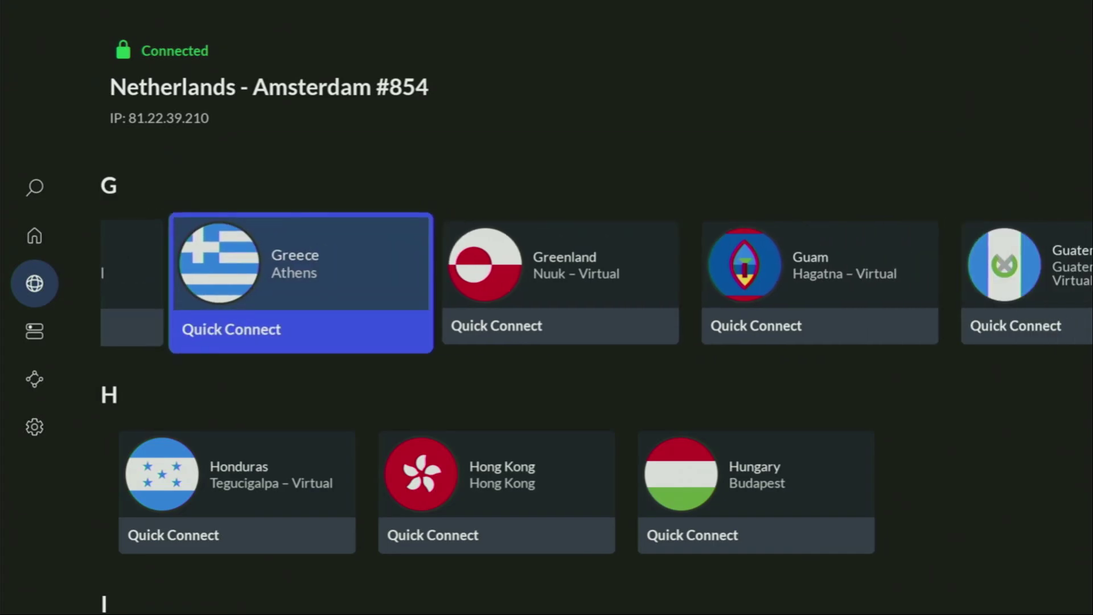
pyautogui.press('Down')
pyautogui.press('Right')
pyautogui.press('Right')
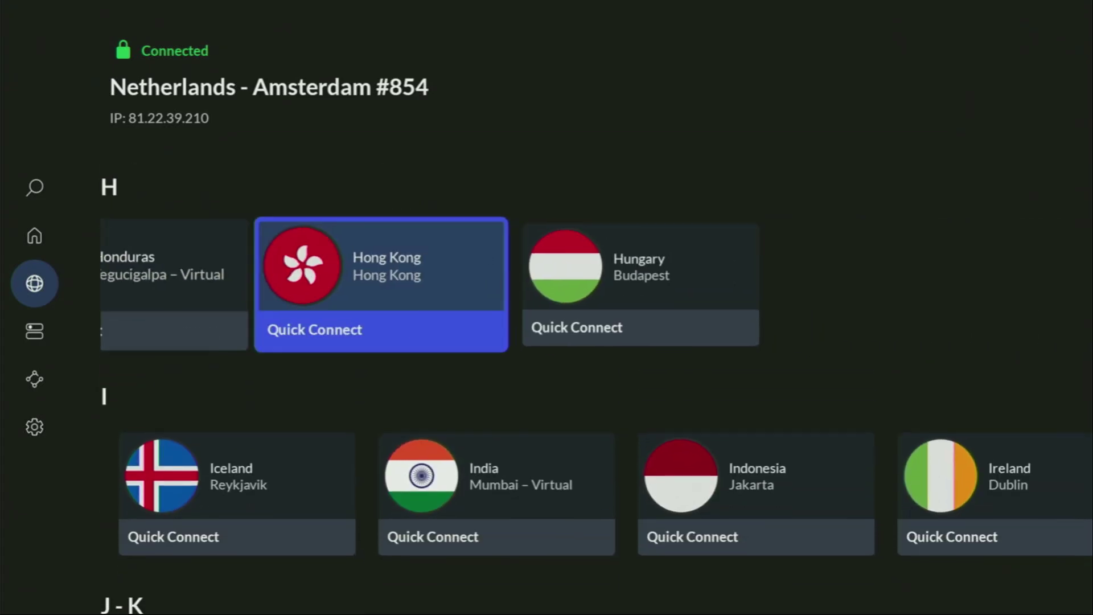
pyautogui.press('Down')
pyautogui.press('Right')
pyautogui.press('Right')
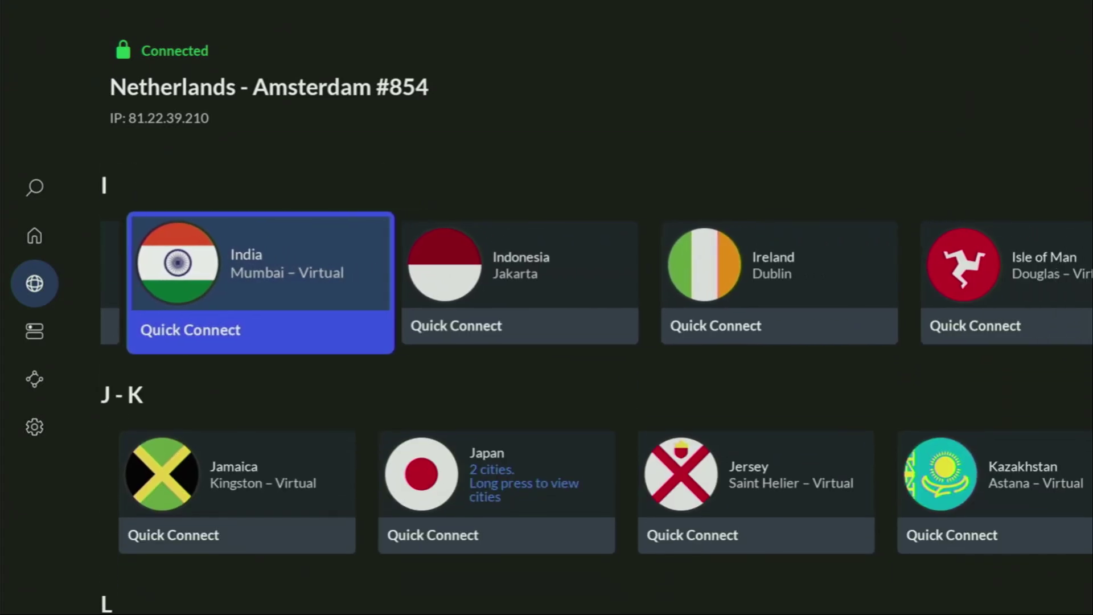
# Examine the remaining server countries down to the end of the U - V group.
pyautogui.press('Down')
pyautogui.press('Down')
pyautogui.press('Down')
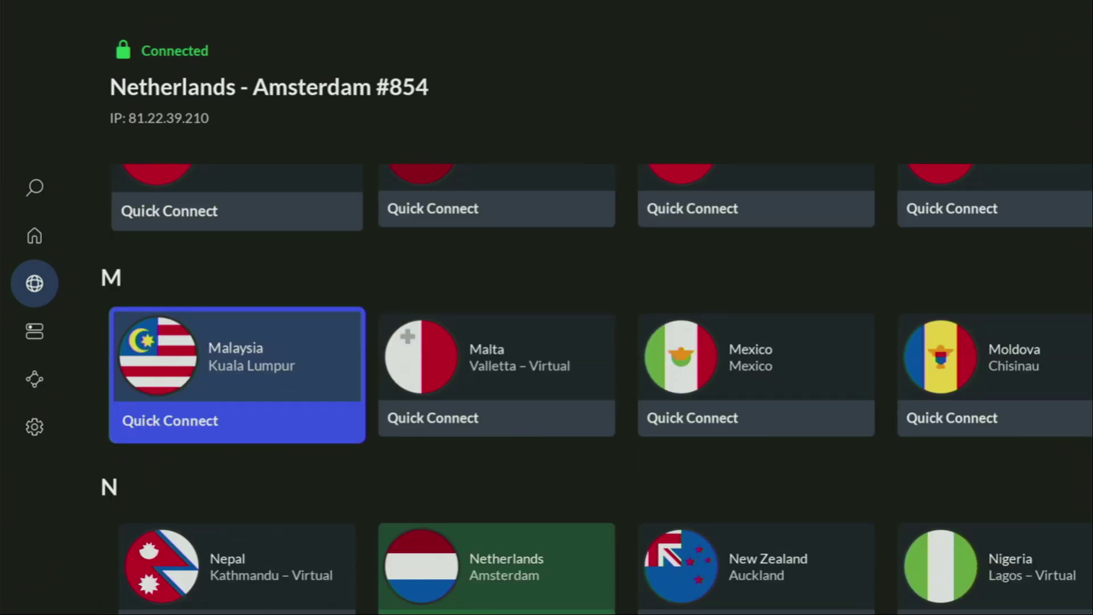
pyautogui.press('Down')
pyautogui.press('Down')
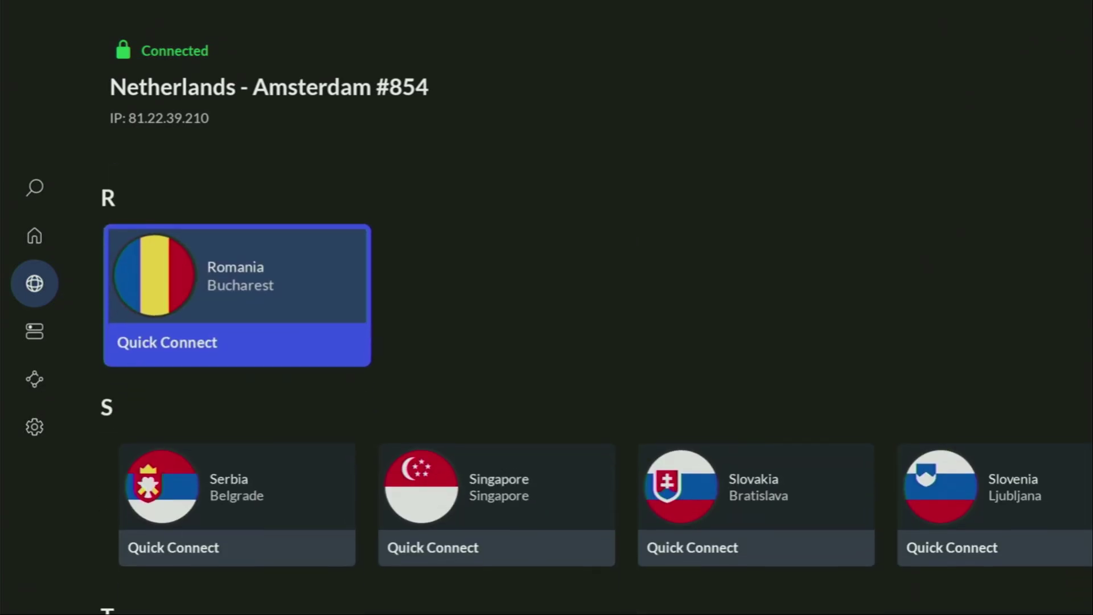
pyautogui.press('Down')
pyautogui.press('Down')
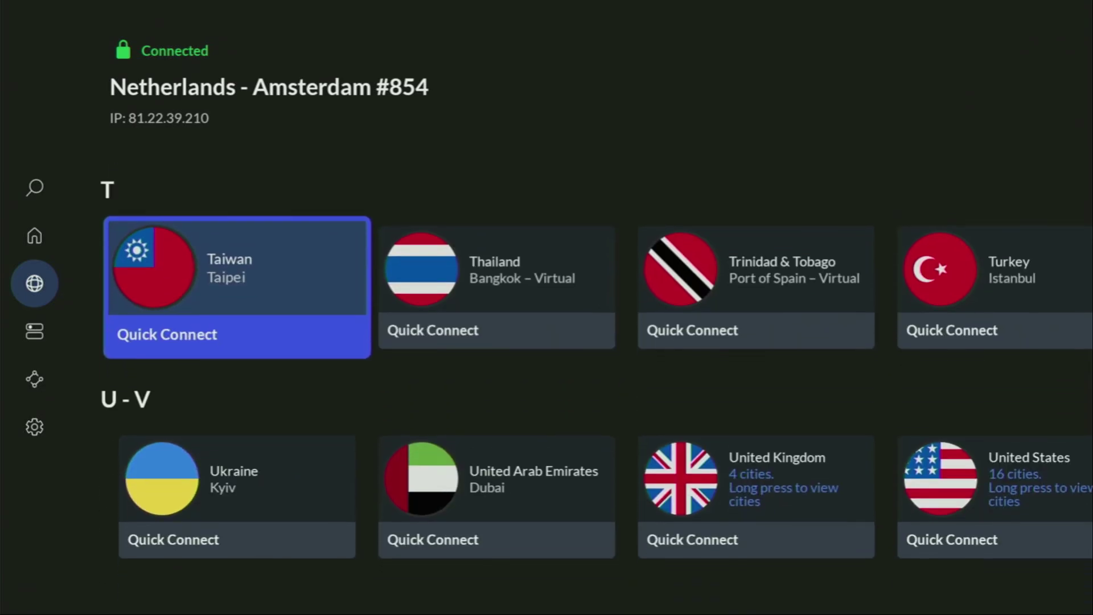
pyautogui.press('Down')
pyautogui.press('Right')
pyautogui.press('Right')
pyautogui.press('Right')
pyautogui.press('Right')
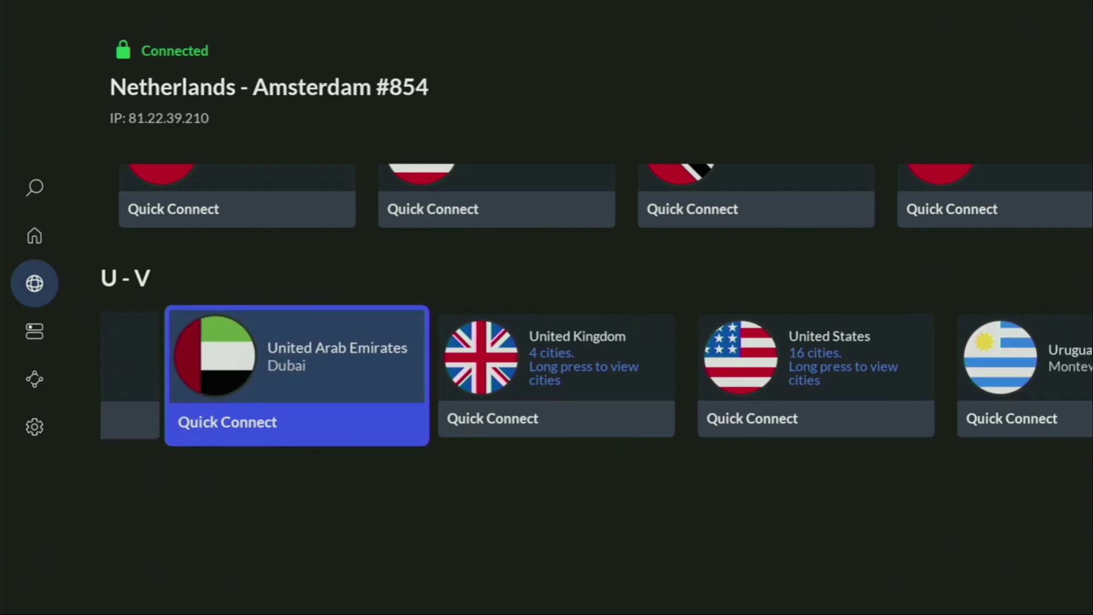
pyautogui.press('Right')
pyautogui.press('Right')
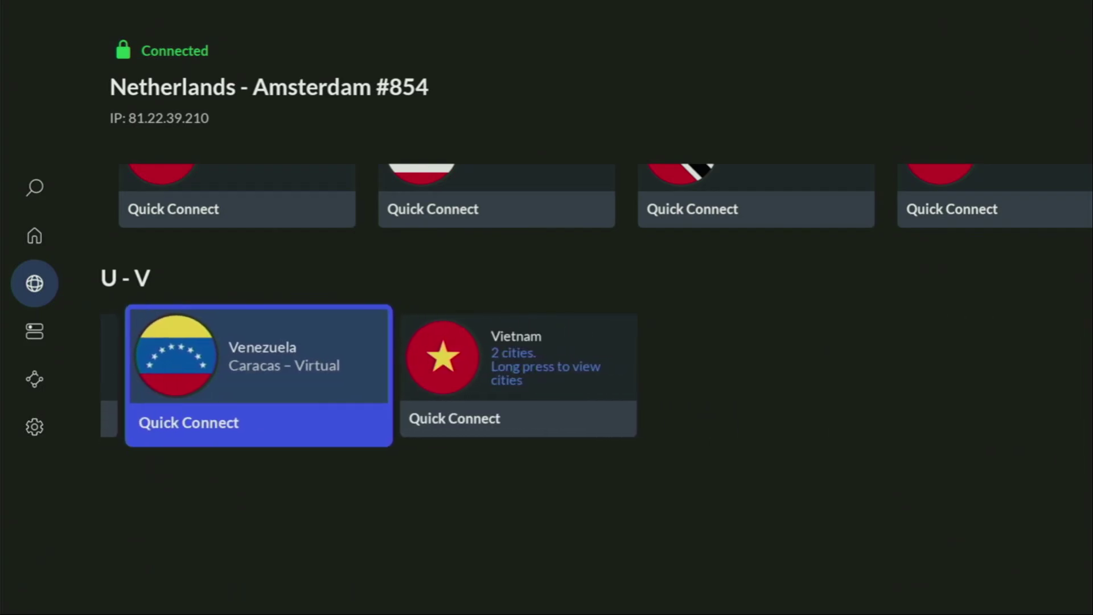
# Quick-connect the VPN to the Singapore server.
pyautogui.press('Up')
pyautogui.press('Right')
pyautogui.press('Right')
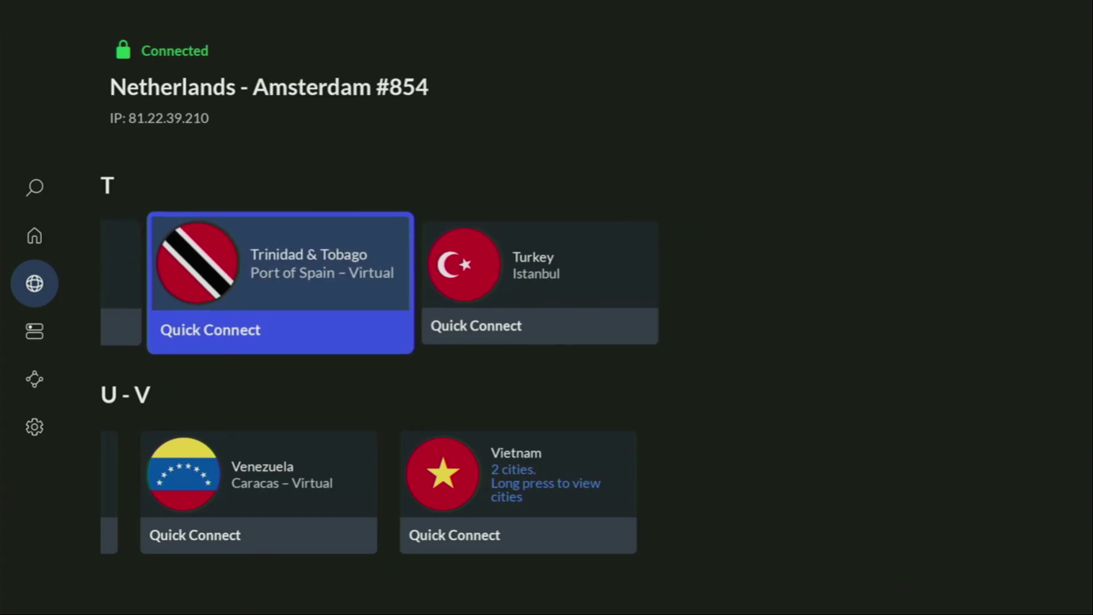
pyautogui.press('Up')
pyautogui.press('Right')
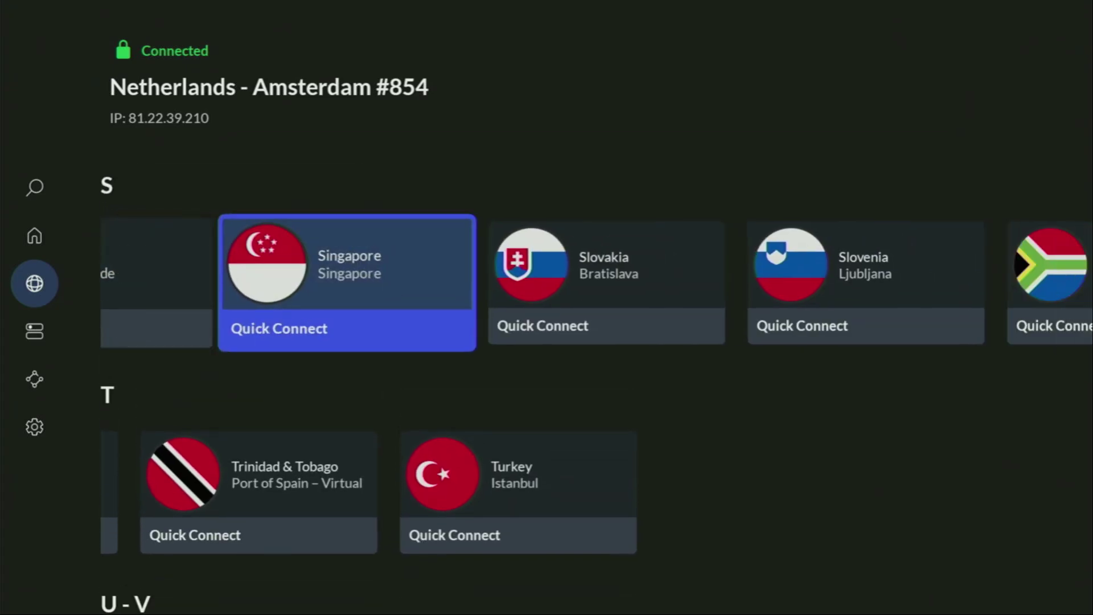
pyautogui.press('Return')
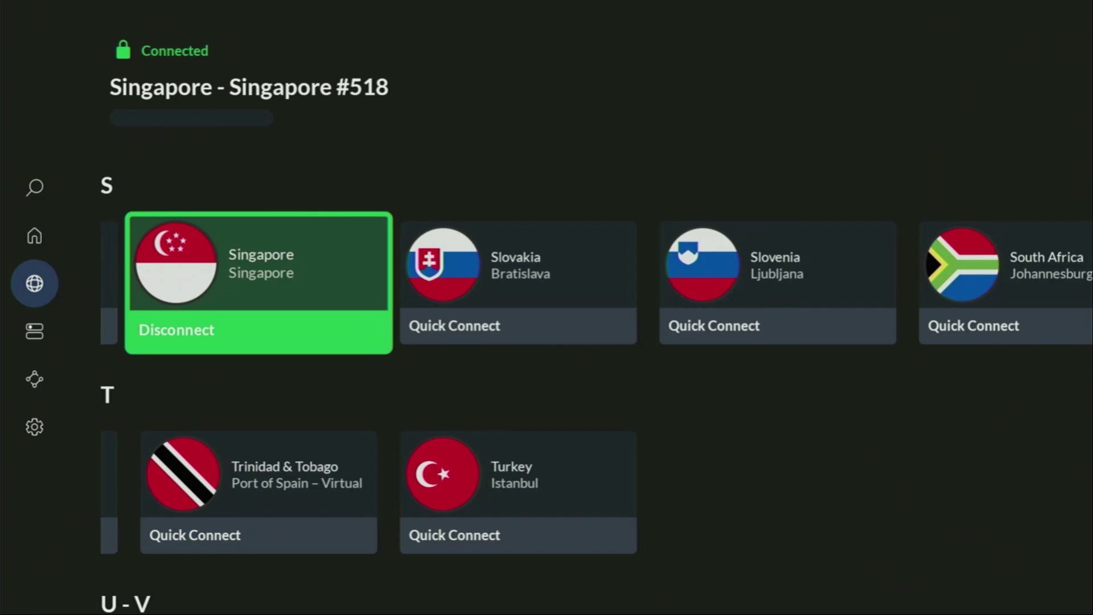
# Look back through the country groups up to Popular countries.
pyautogui.press('Up')
pyautogui.press('Up')
pyautogui.press('Up')
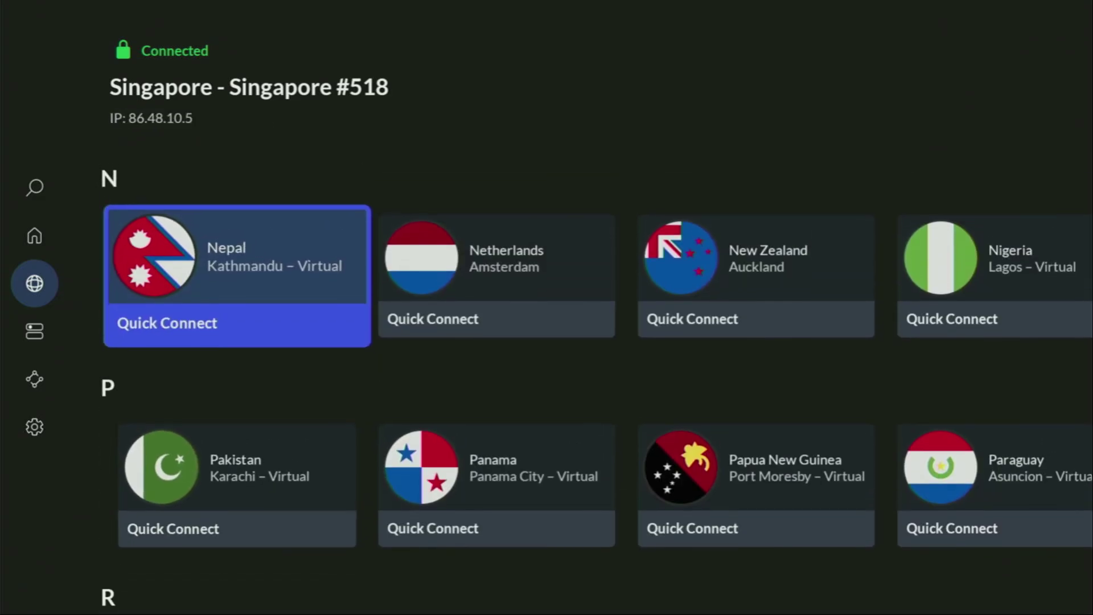
pyautogui.press('Up')
pyautogui.press('Up')
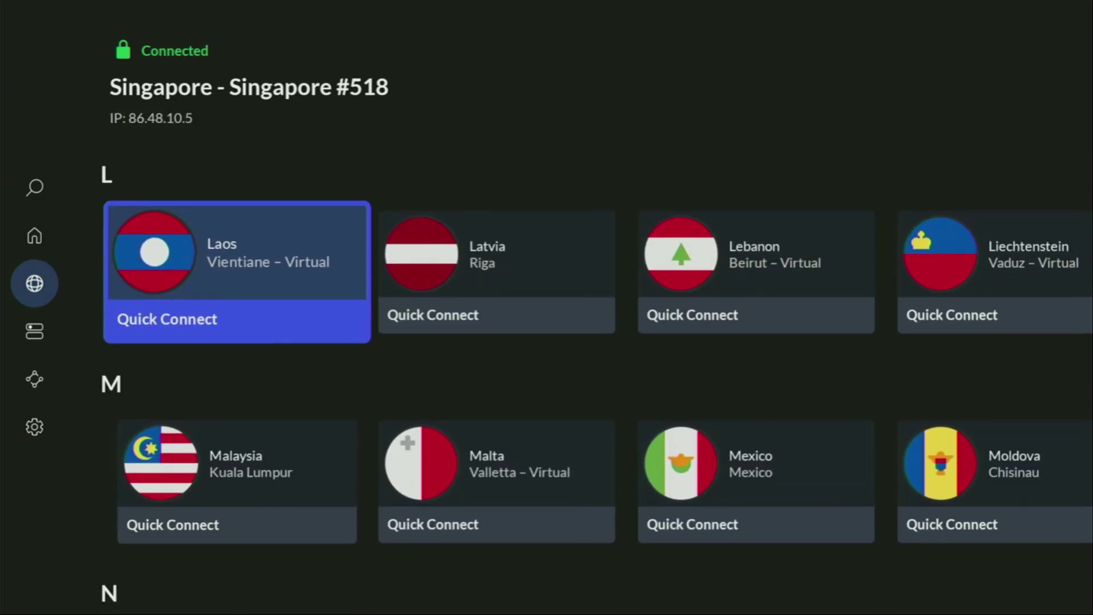
pyautogui.press('Up')
pyautogui.press('Up')
pyautogui.press('Up')
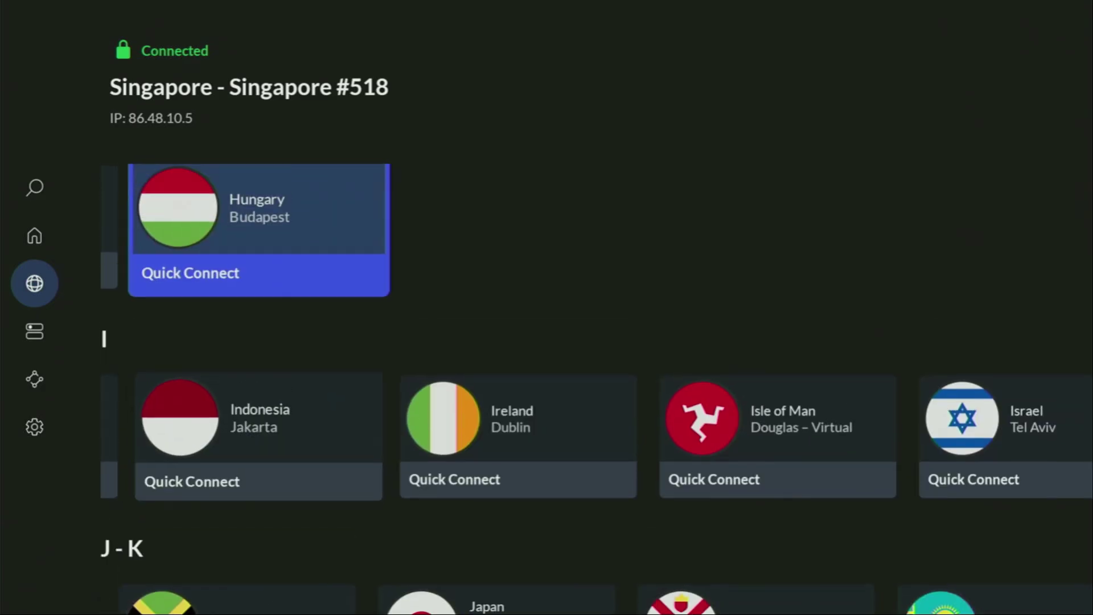
pyautogui.press('Up')
pyautogui.press('Up')
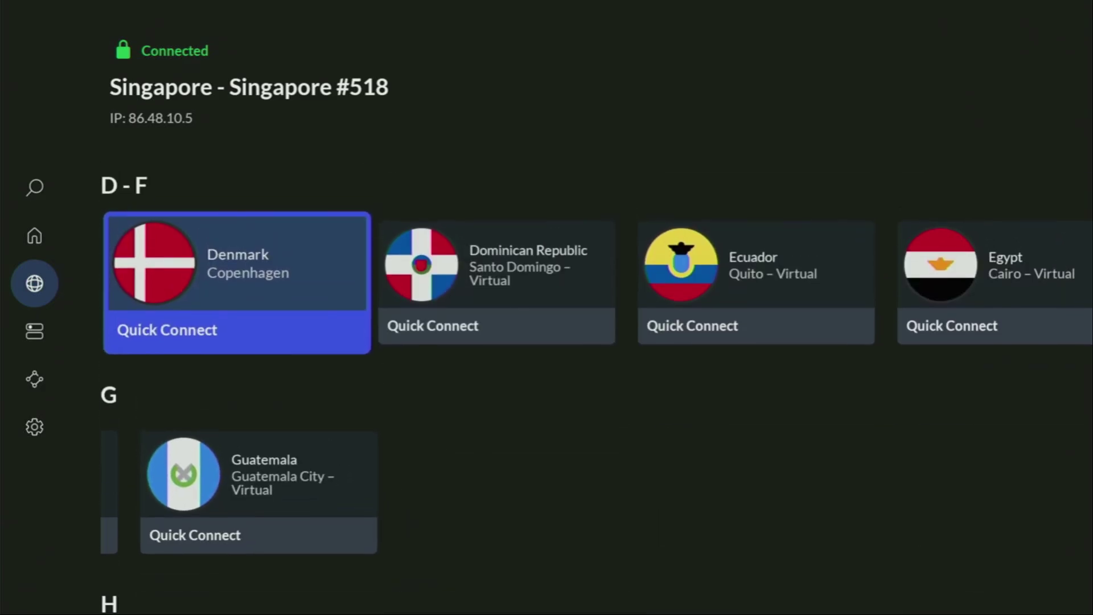
pyautogui.press('Up')
pyautogui.press('Up')
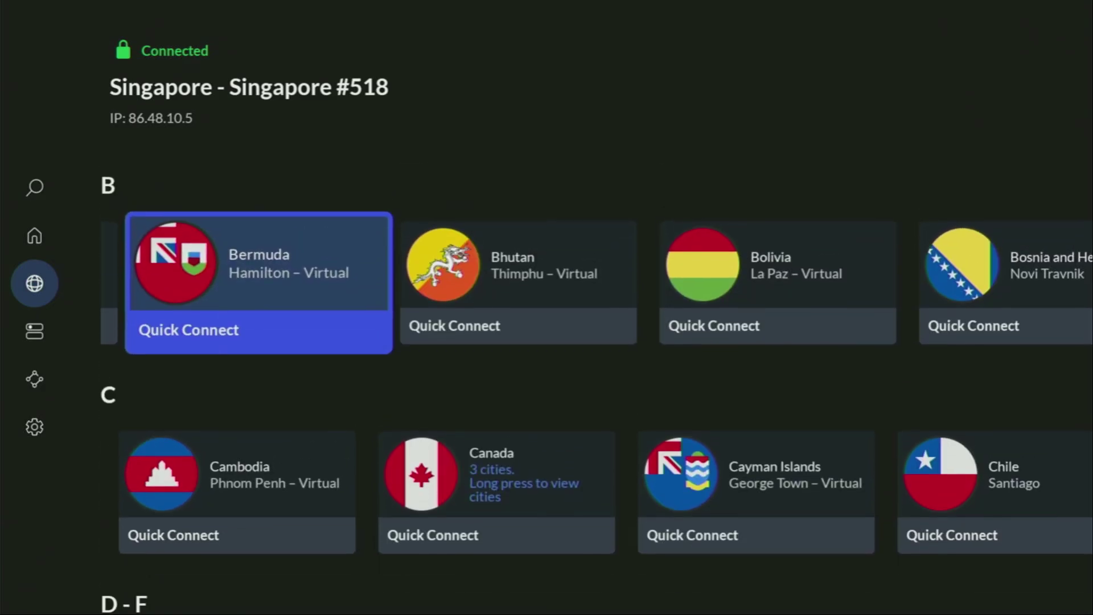
pyautogui.press('Up')
pyautogui.press('Up')
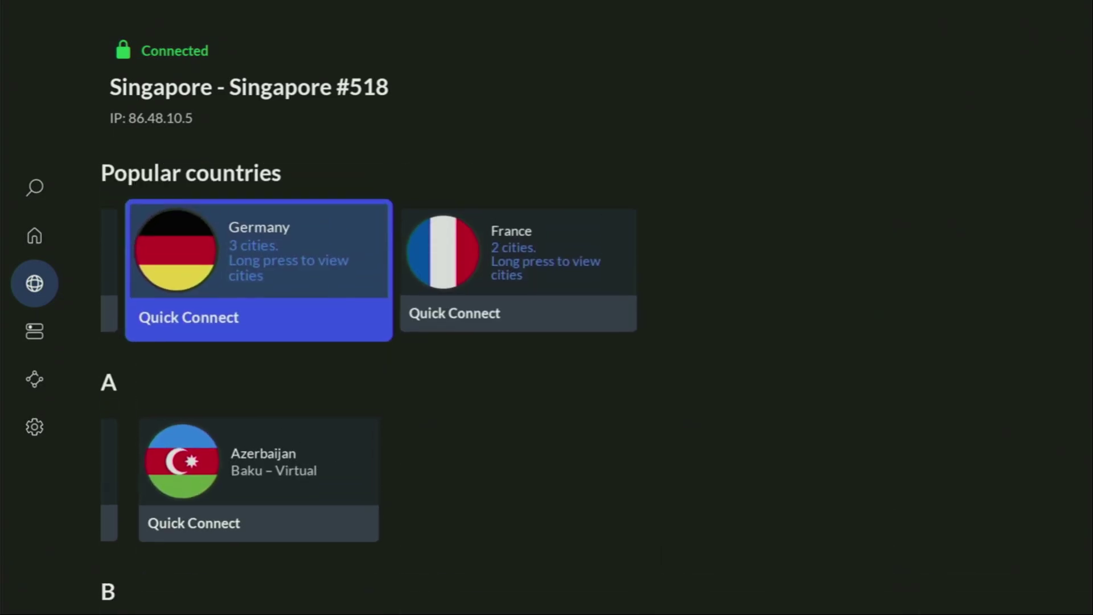
# Go to the VPN app's Home view and look at the connection status and suggested servers.
pyautogui.press('Left')
pyautogui.press('Left')
pyautogui.press('Left')
pyautogui.press('Left')
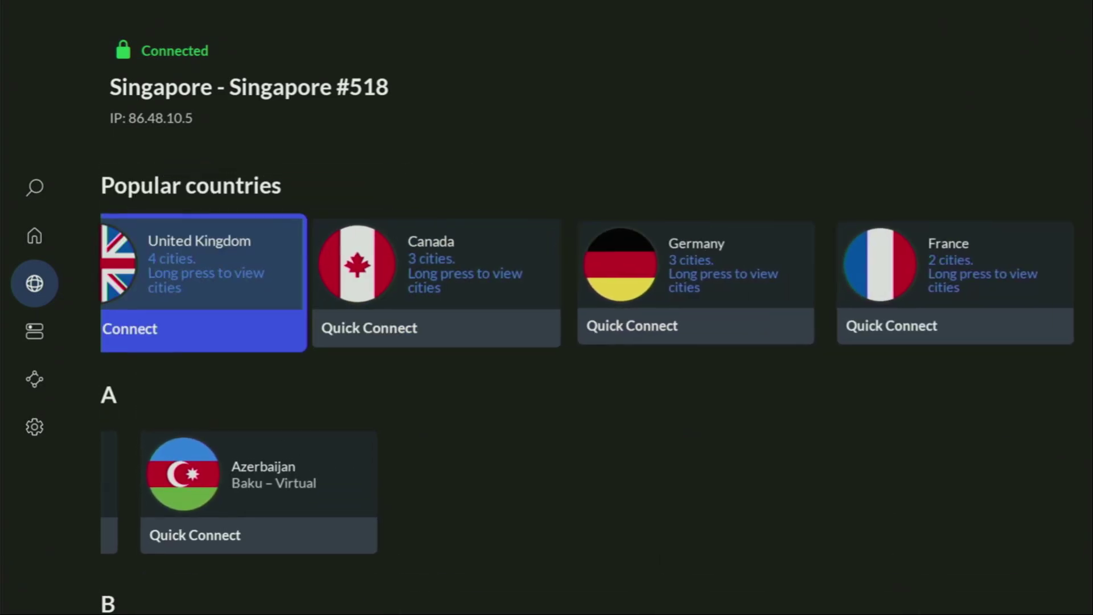
pyautogui.press('Up')
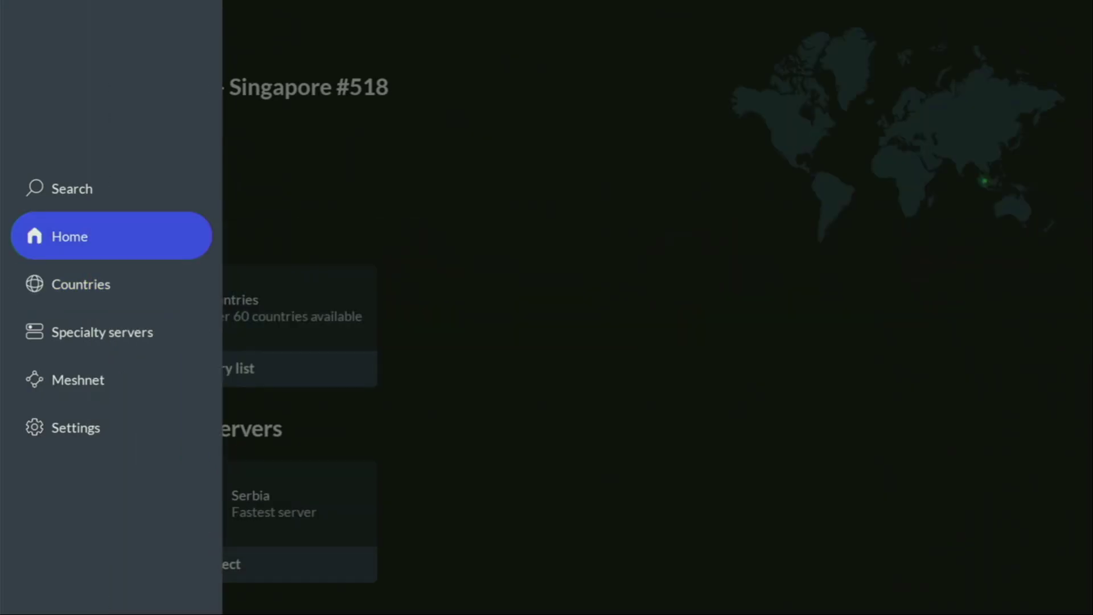
pyautogui.press('Return')
pyautogui.press('Left')
pyautogui.press('Down')
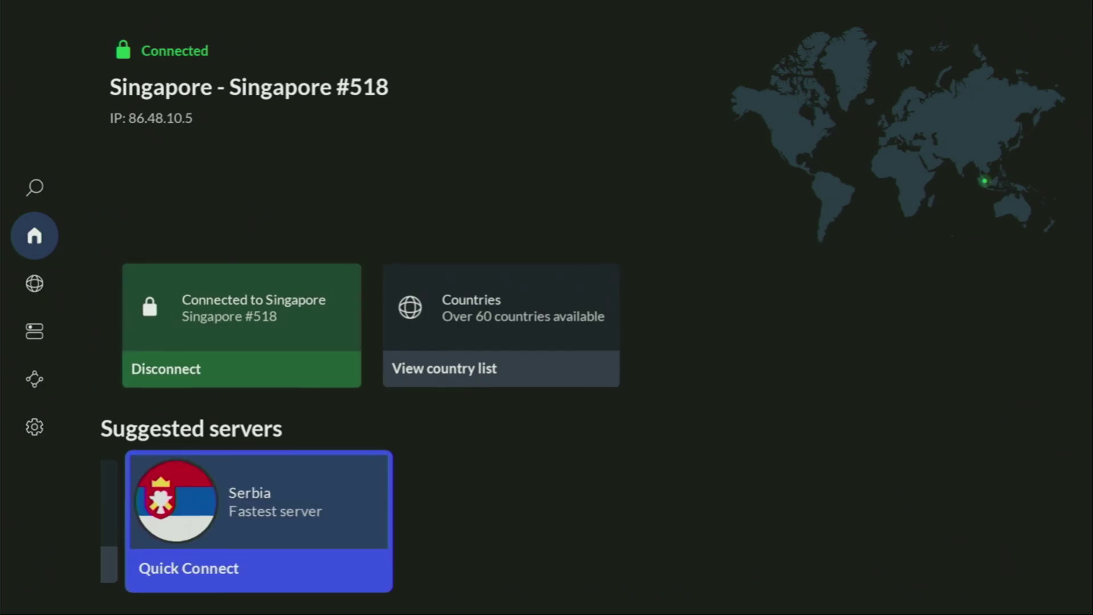
pyautogui.press('Left')
pyautogui.press('Left')
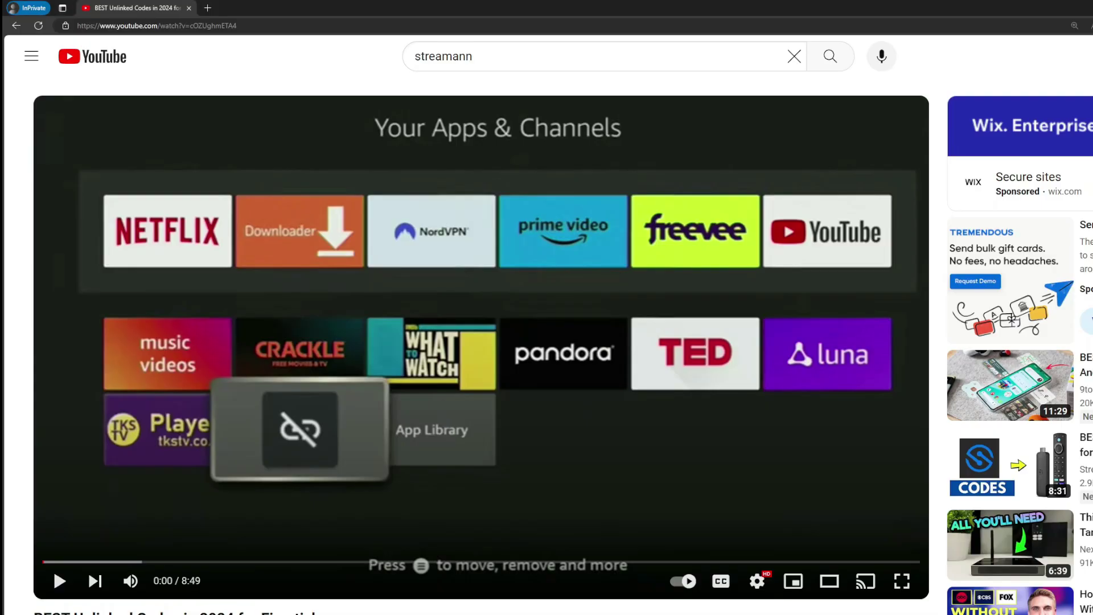
# In the web browser, review the YouTube video's description, its pinned NordVPN link and the offer page's "3 months extra" text.
pyautogui.scroll(-7, 364, 398)
pyautogui.click(389, 353)
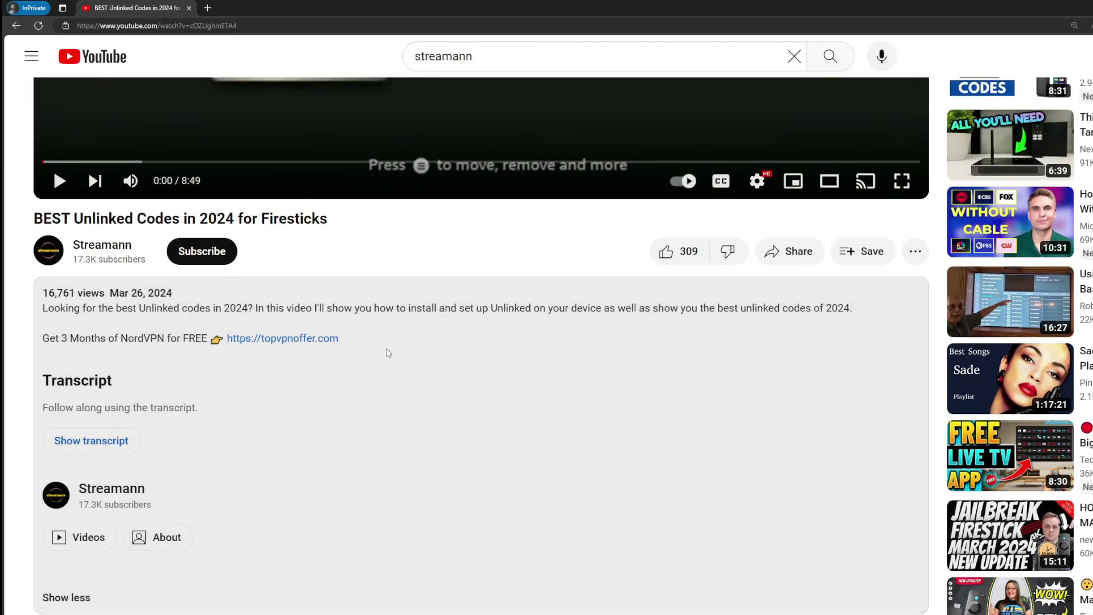
pyautogui.scroll(-5, 323, 350)
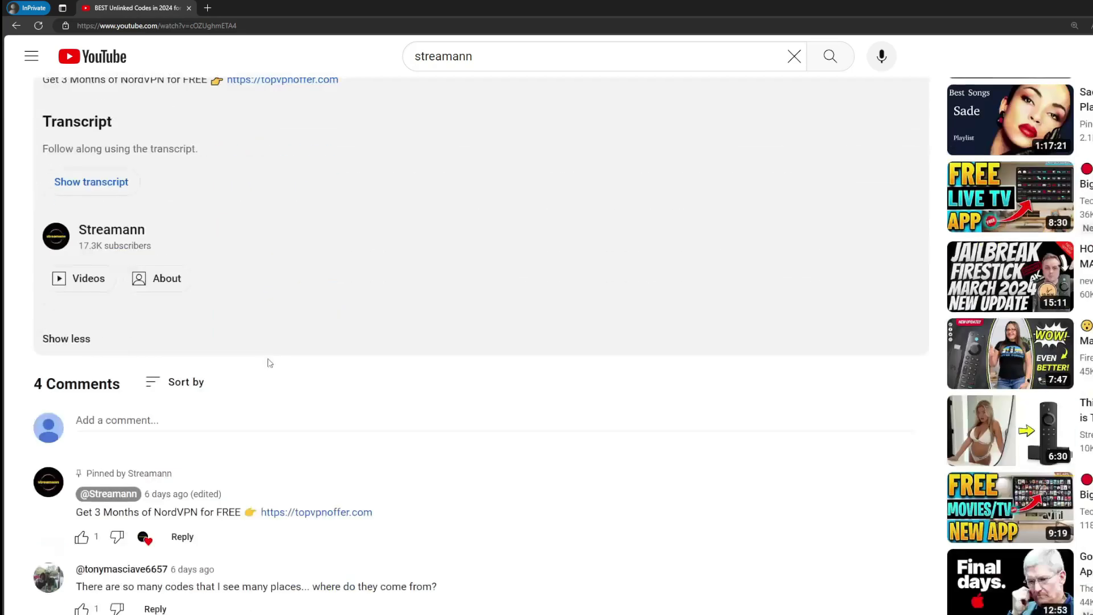
pyautogui.moveTo(364, 469); pyautogui.dragTo(270, 469)
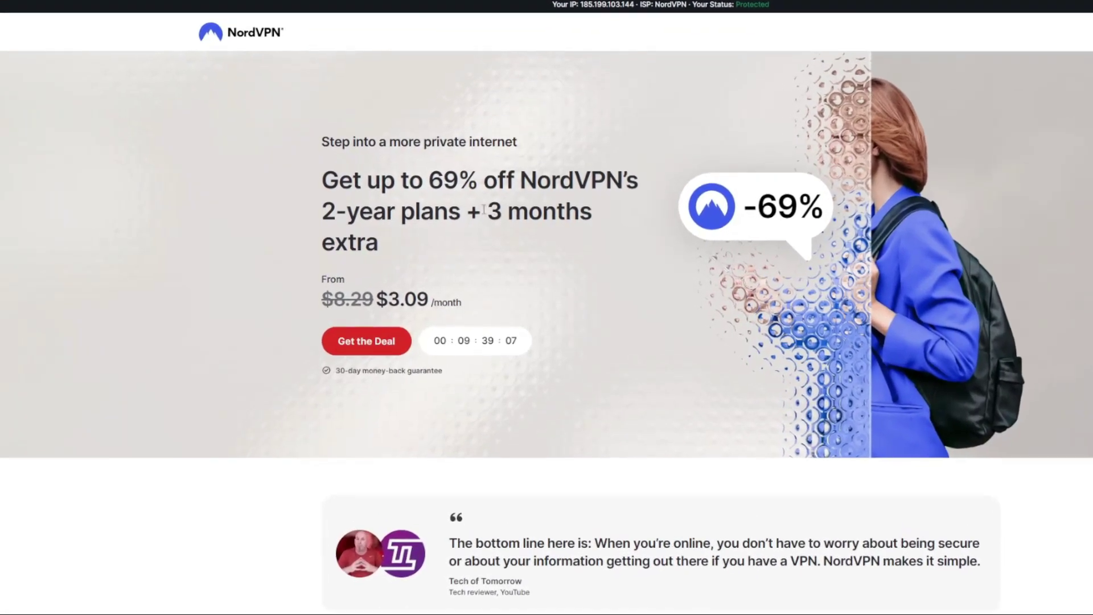
pyautogui.moveTo(488, 213); pyautogui.dragTo(592, 239)
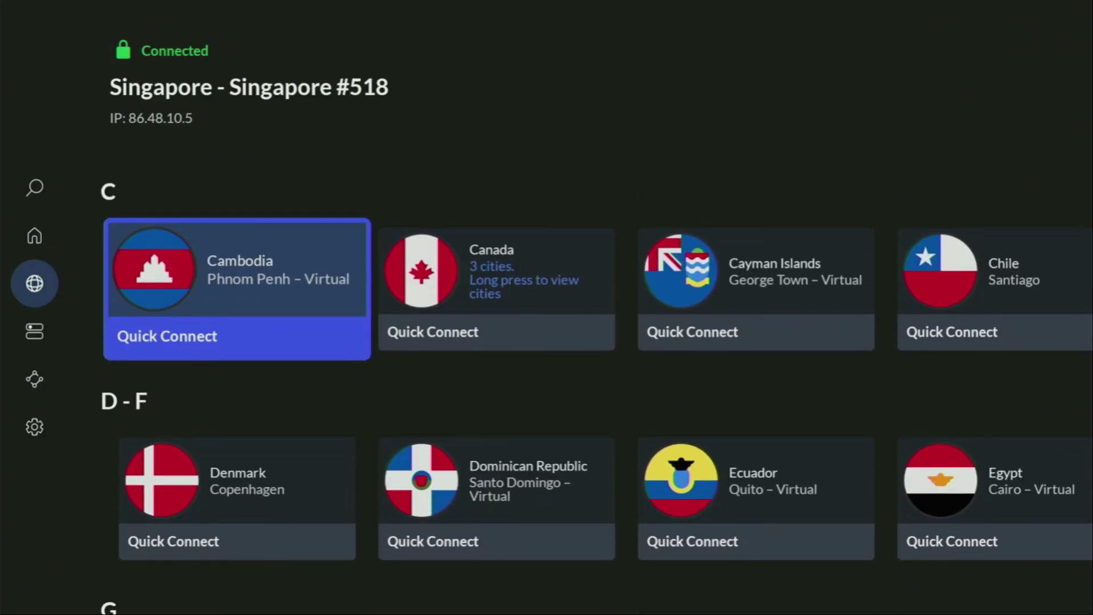
# Look through the NordVPN country list down to group P and return to the Fire TV home screen.
pyautogui.press('Down')
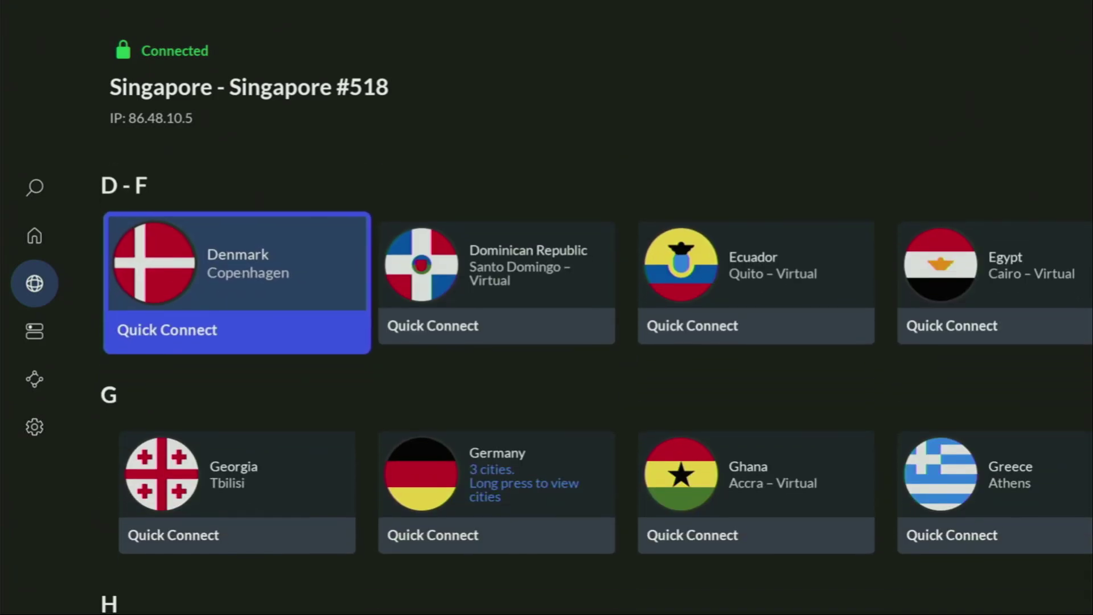
pyautogui.press('Down')
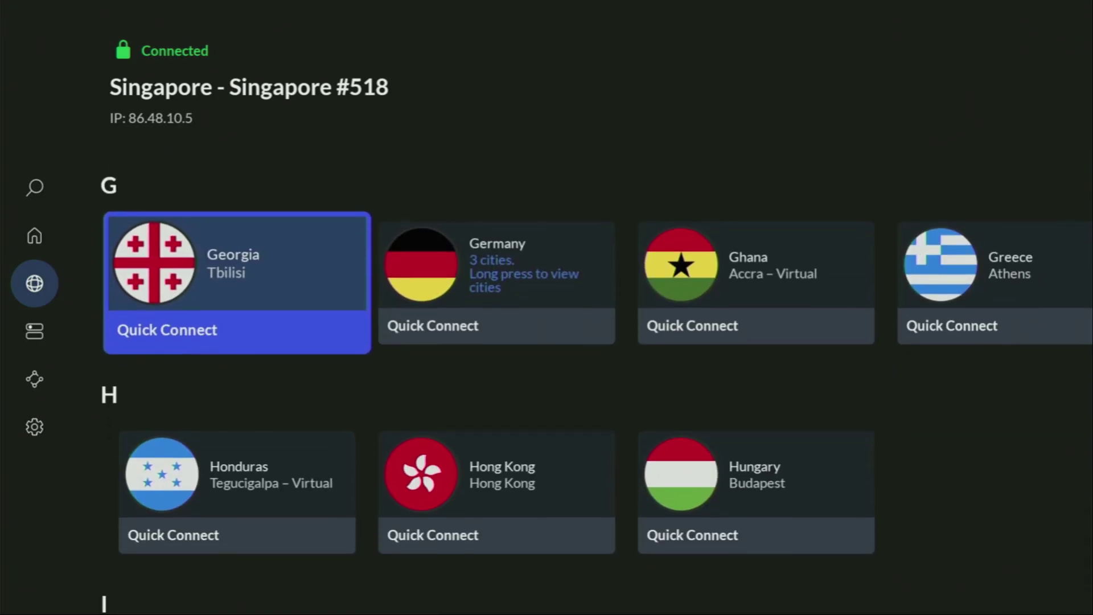
pyautogui.press('Down')
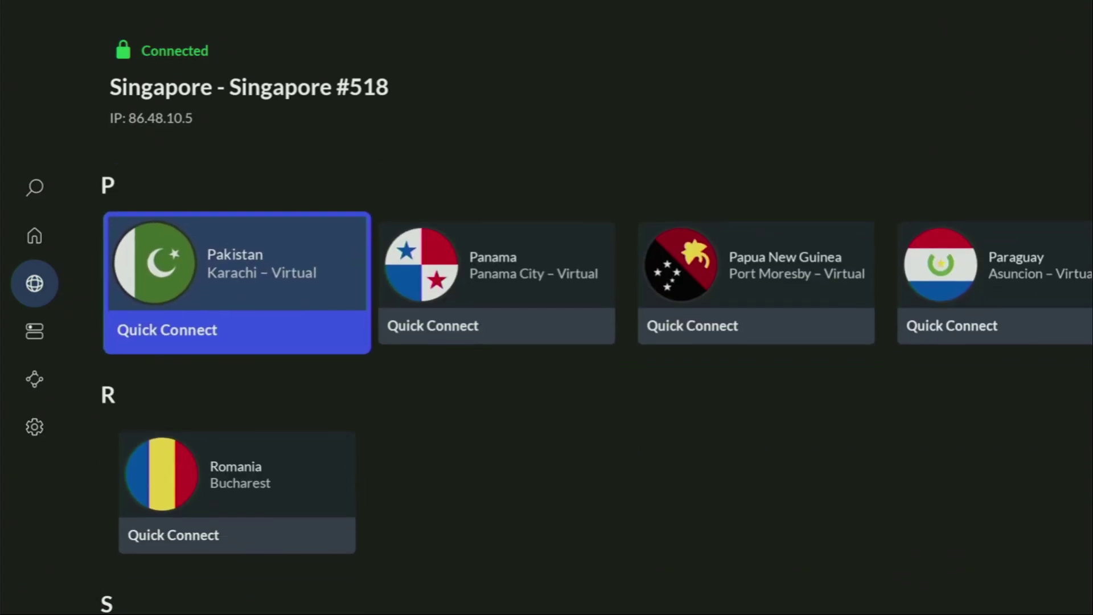
pyautogui.press('Home')
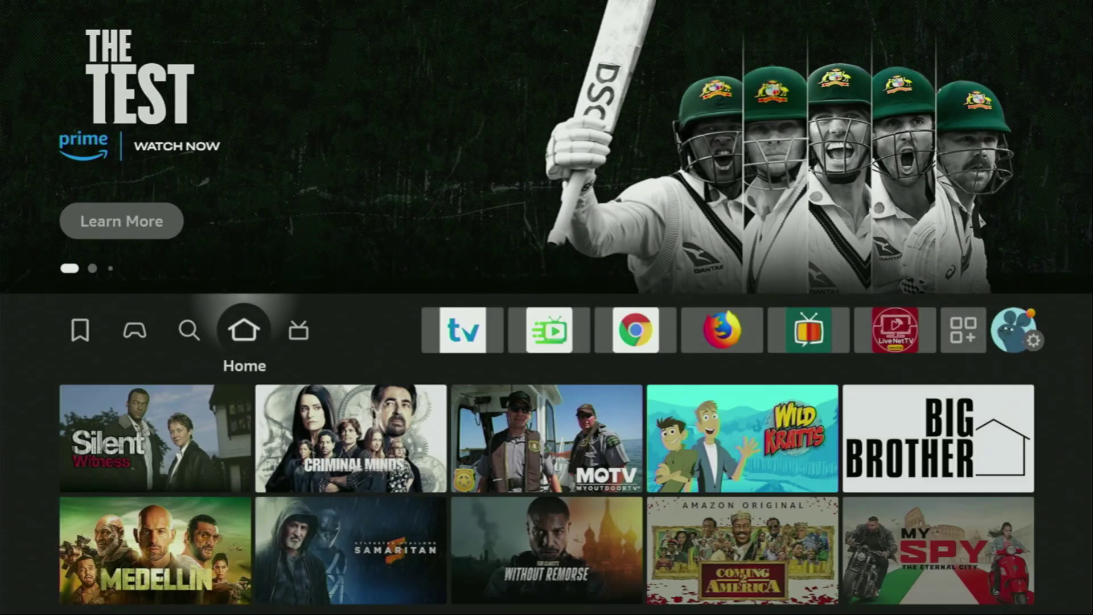
# Open the full list of installed apps and channels from the Fire TV home screen.
pyautogui.press('Right')
pyautogui.press('Right')
pyautogui.press('Right')
pyautogui.press('Right')
pyautogui.press('Right')
pyautogui.press('Right')
pyautogui.press('Right')
pyautogui.press('Right')
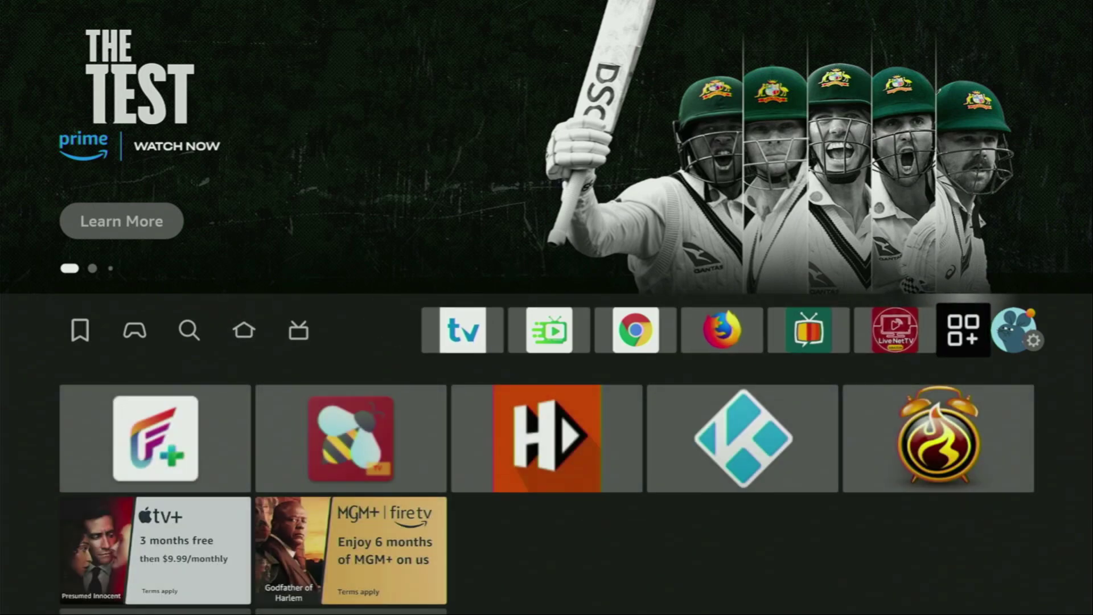
pyautogui.press('Return')
# Launch Downloader from the Your Apps & Channels list.
pyautogui.press('Down')
pyautogui.press('Down')
pyautogui.press('Right')
pyautogui.press('Right')
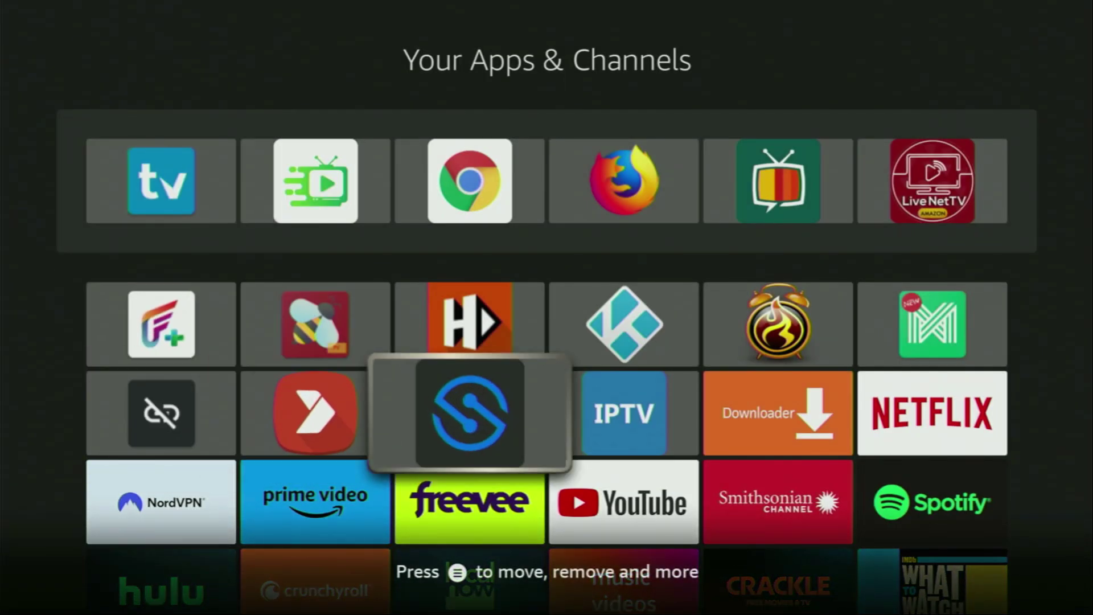
pyautogui.press('Right')
pyautogui.press('Right')
pyautogui.press('Return')
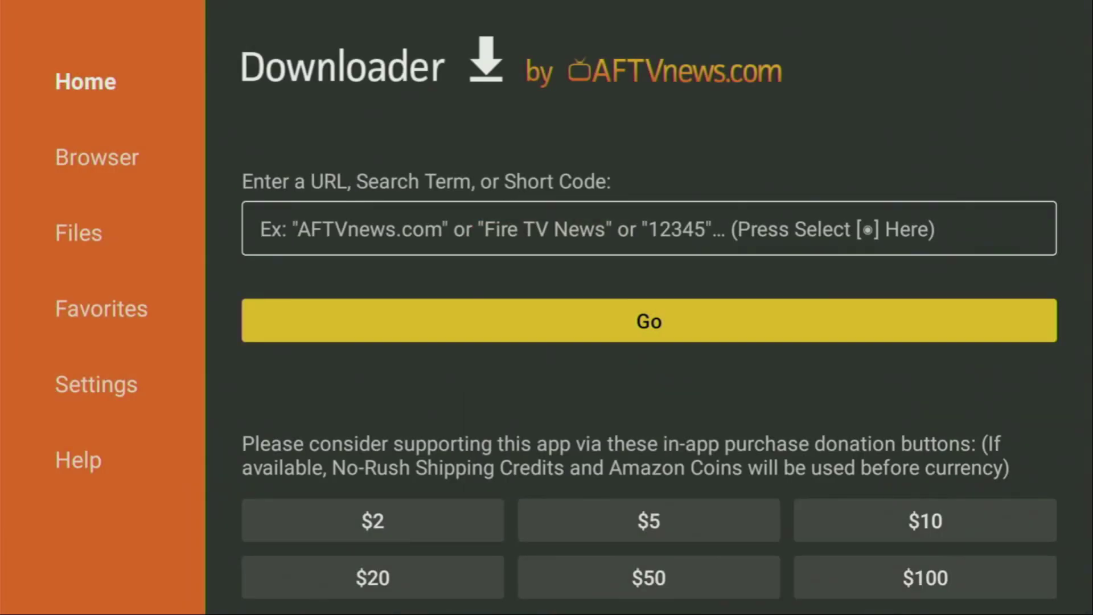
pyautogui.press('Left')
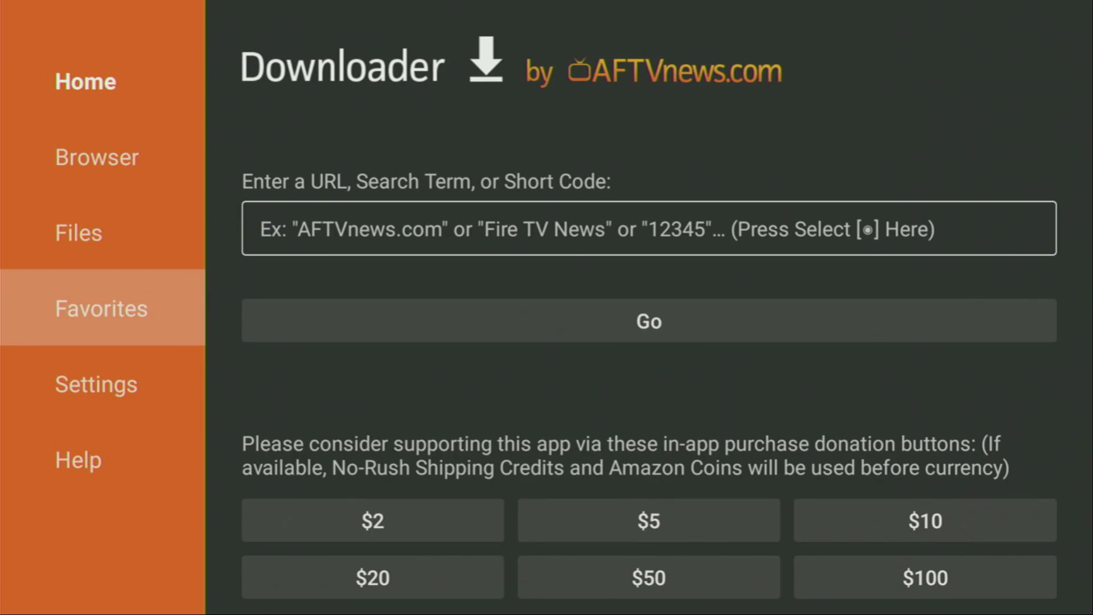
pyautogui.press('Up')
pyautogui.press('Up')
pyautogui.press('Up')
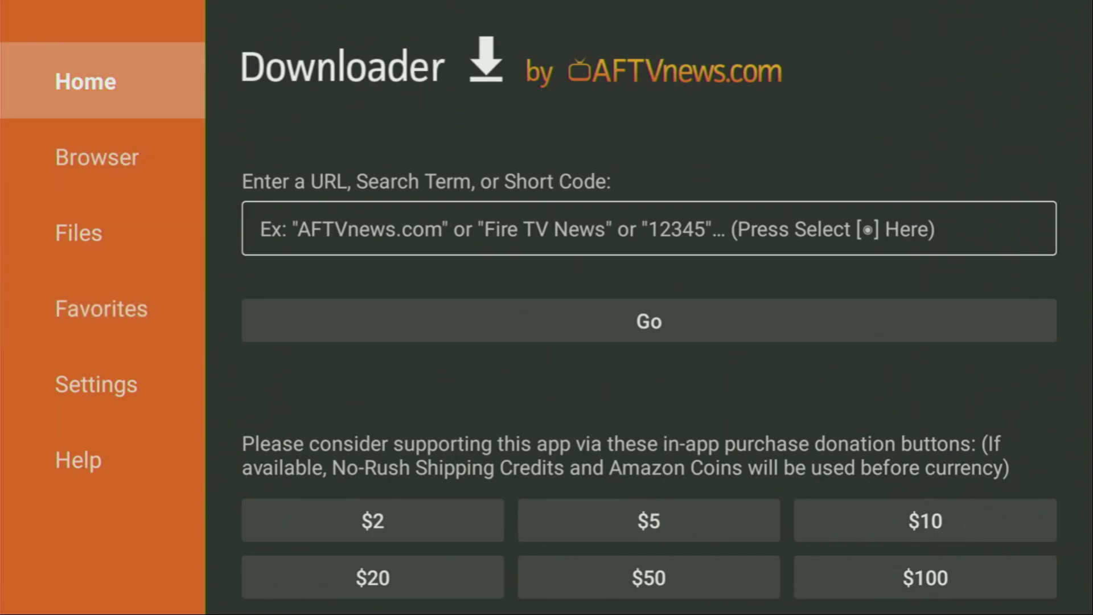
pyautogui.press('Down')
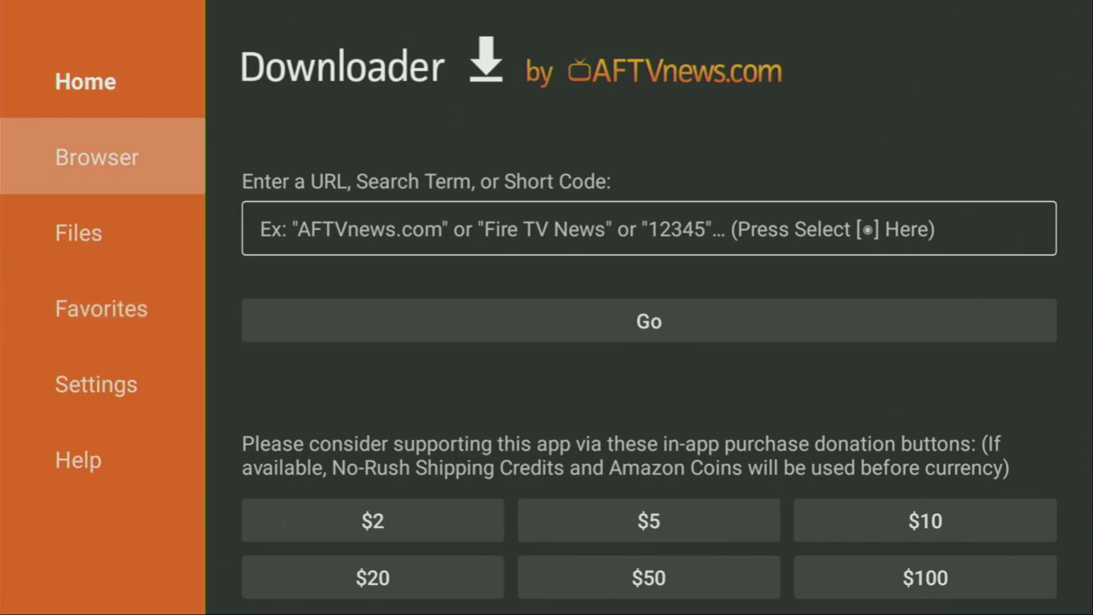
pyautogui.press('Up')
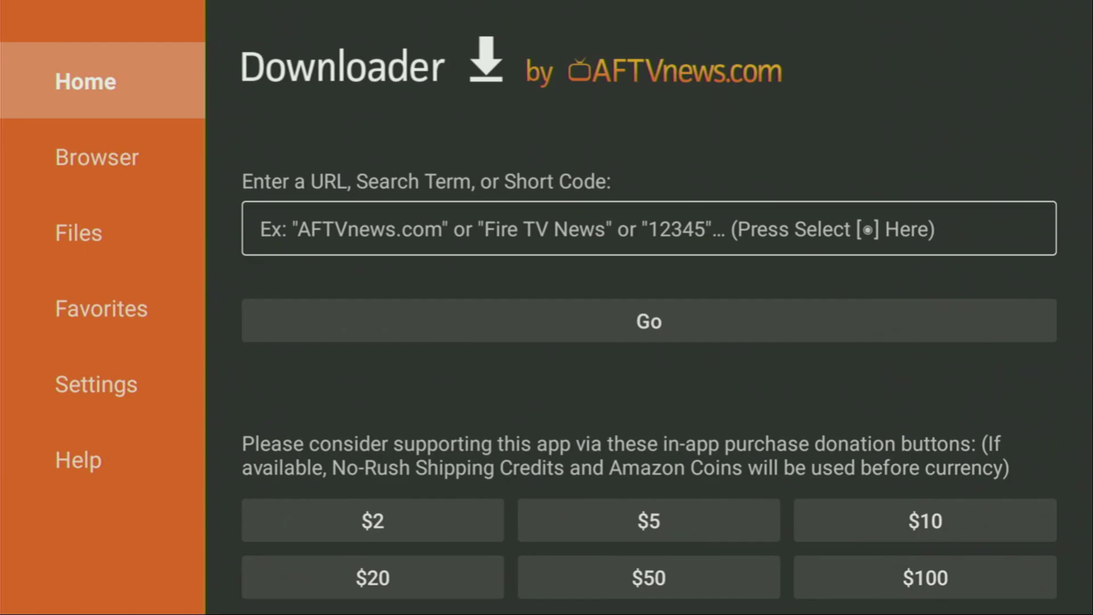
# Open Downloader's URL field for editing and enter "iptv" as the beginning of the web address.
pyautogui.press('Right')
pyautogui.press('Return')
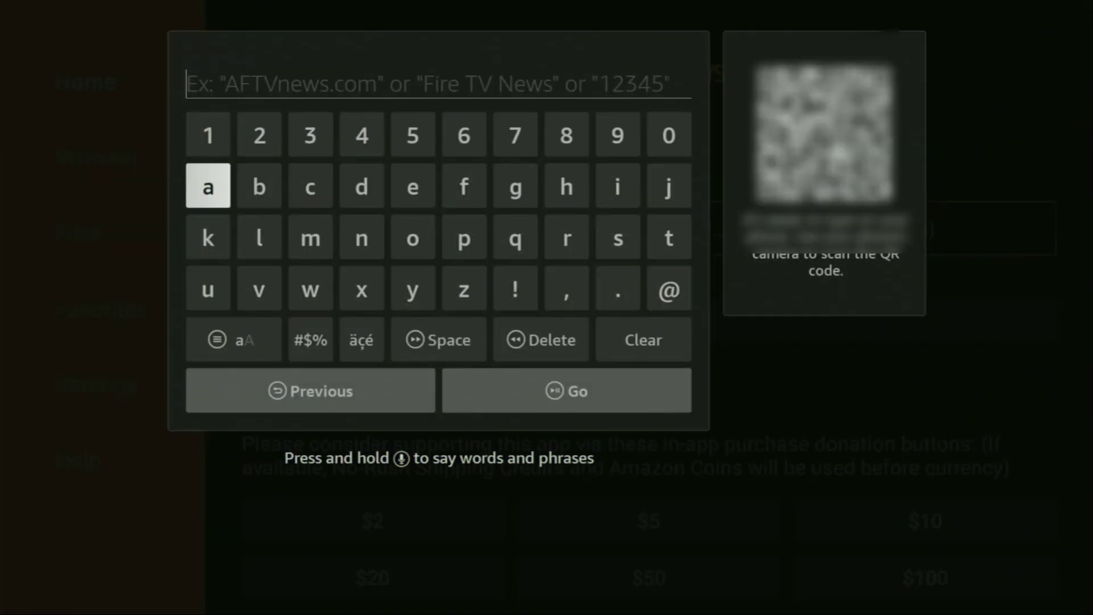
pyautogui.press('Right')
pyautogui.press('Right')
pyautogui.press('Right')
pyautogui.press('Right')
pyautogui.press('Right')
pyautogui.press('Right')
pyautogui.press('Right')
pyautogui.press('Right')
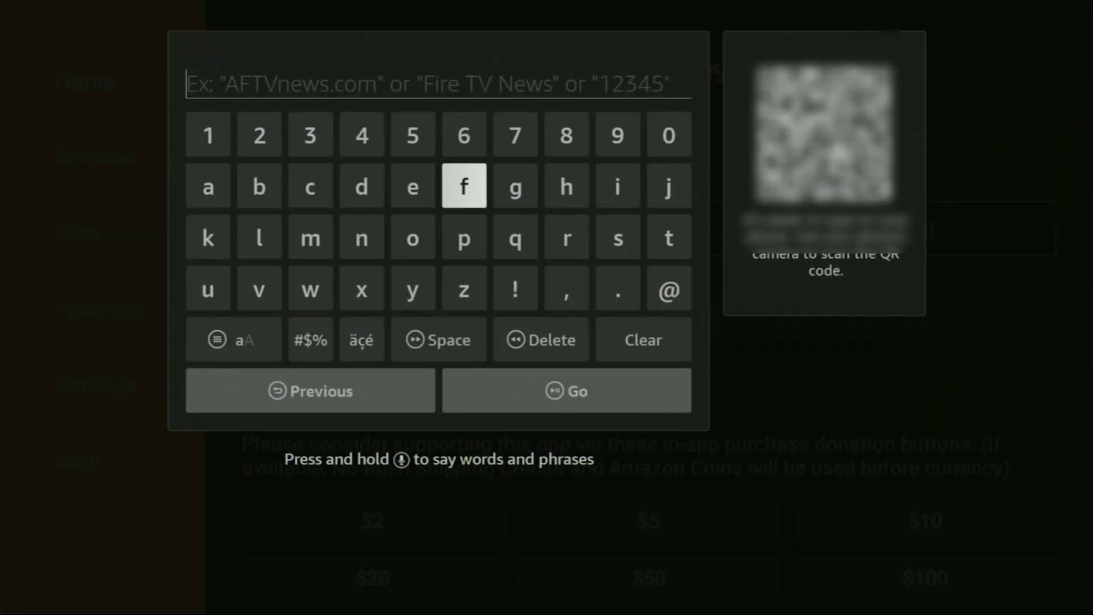
pyautogui.press('Return')
pyautogui.press('Down')
pyautogui.press('Left')
pyautogui.press('Left')
pyautogui.press('Left')
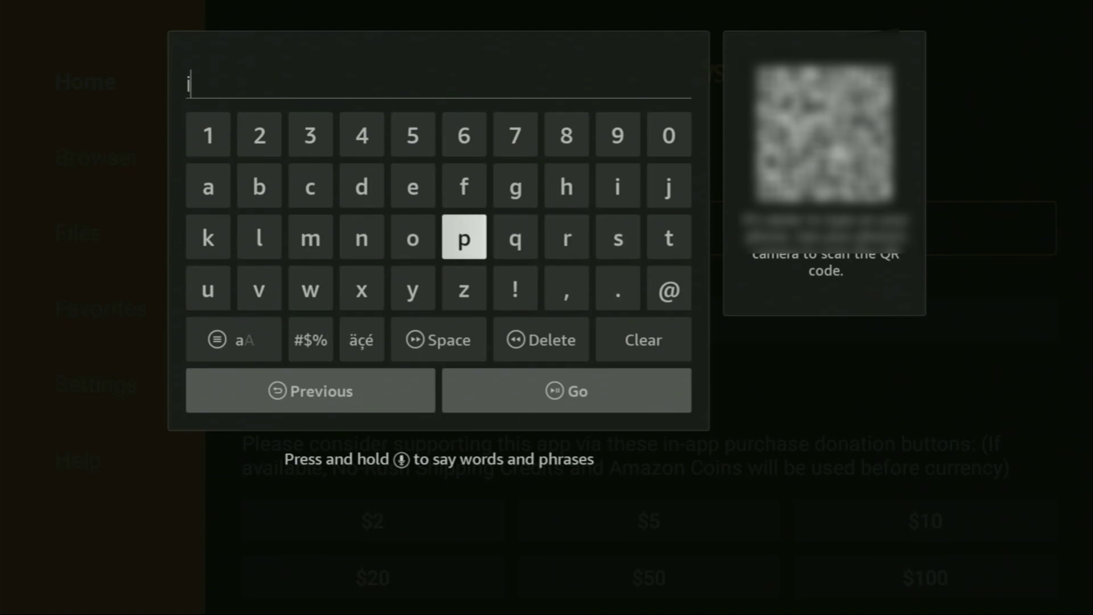
pyautogui.write('p')
pyautogui.press('Right')
pyautogui.press('Right')
pyautogui.press('Right')
pyautogui.press('Return')
pyautogui.press('Down')
pyautogui.press('Right')
pyautogui.press('Right')
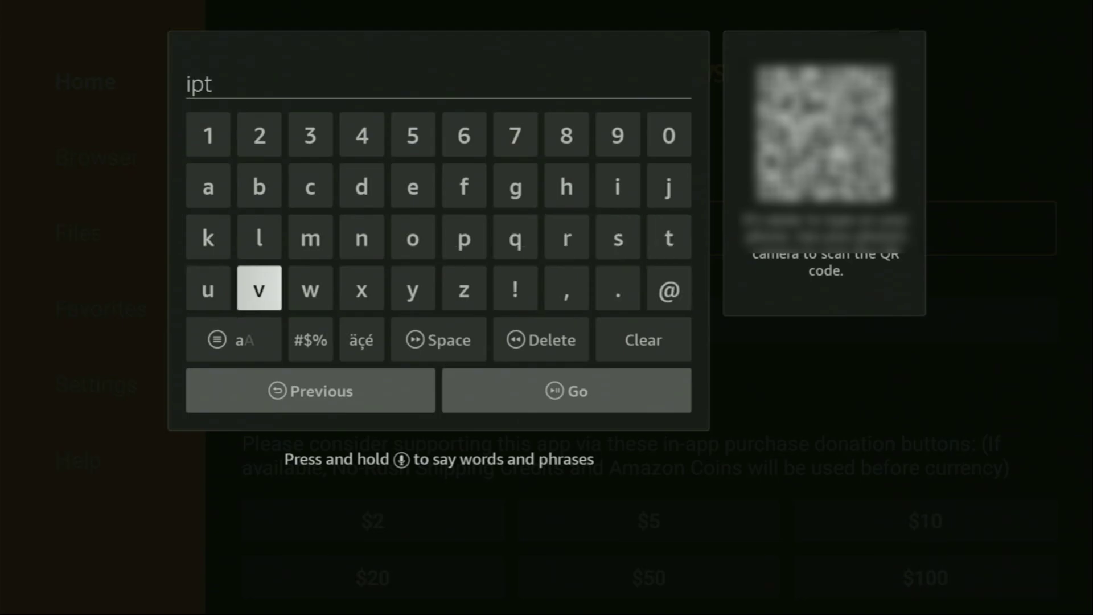
# Append "smarters" to the web address being entered.
pyautogui.press('Up')
pyautogui.press('Right')
pyautogui.press('Right')
pyautogui.press('Right')
pyautogui.press('Right')
pyautogui.press('Right')
pyautogui.press('Right')
pyautogui.press('Right')
pyautogui.press('Return')
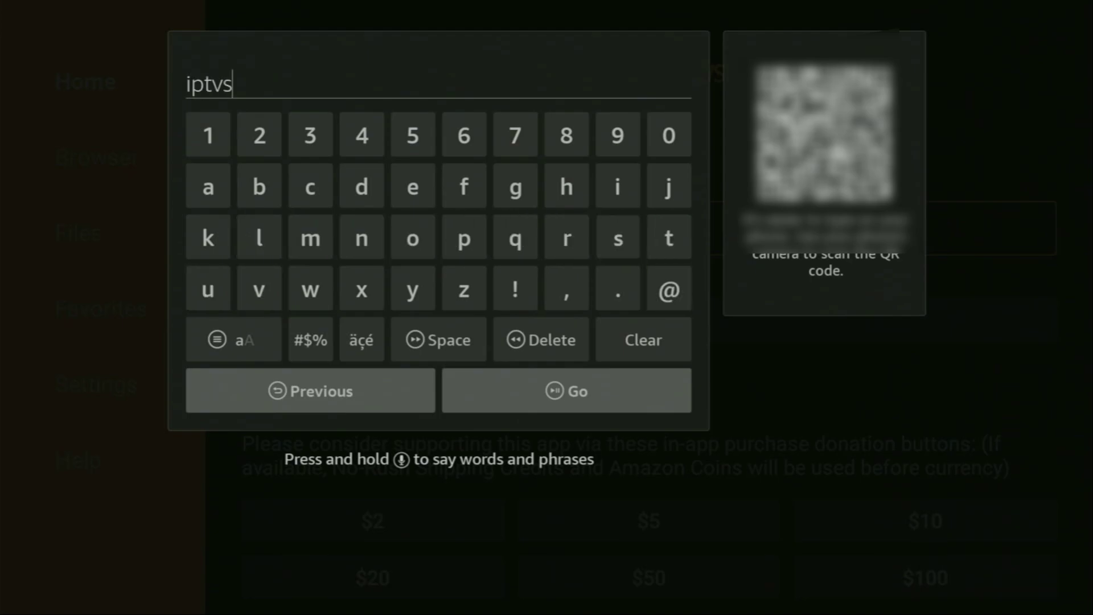
pyautogui.press('Left')
pyautogui.press('Left')
pyautogui.press('Left')
pyautogui.press('Left')
pyautogui.press('Left')
pyautogui.press('Left')
pyautogui.press('Return')
pyautogui.press('Up')
pyautogui.press('Left')
pyautogui.press('Left')
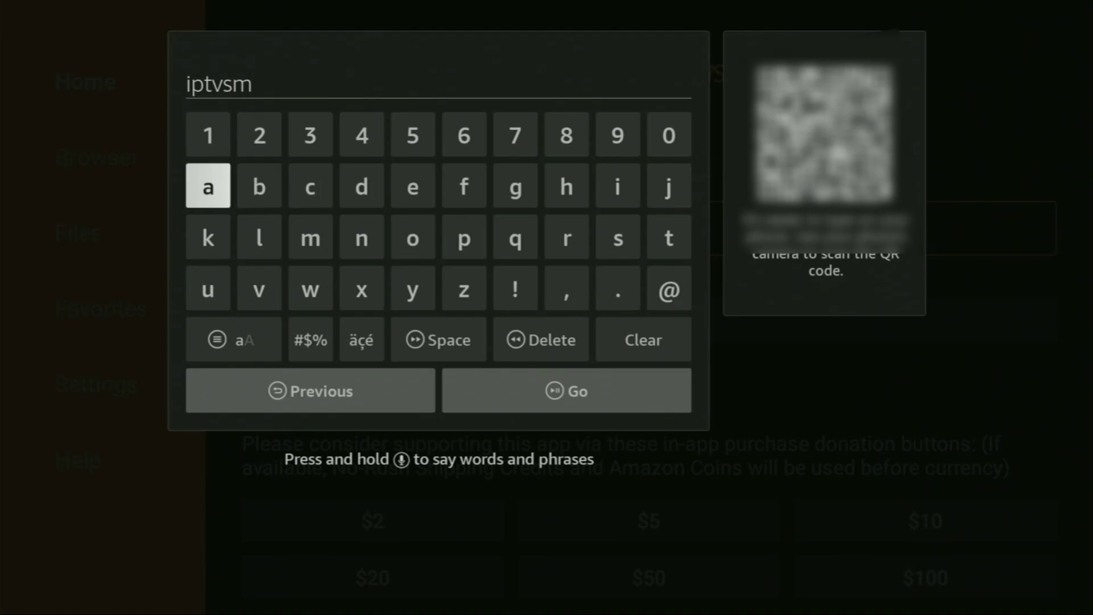
pyautogui.press('Return')
pyautogui.press('Down')
pyautogui.press('Right')
pyautogui.press('Right')
pyautogui.press('Right')
pyautogui.press('Right')
pyautogui.press('Right')
pyautogui.press('Right')
pyautogui.press('Right')
pyautogui.press('Return')
pyautogui.press('Right')
pyautogui.press('Right')
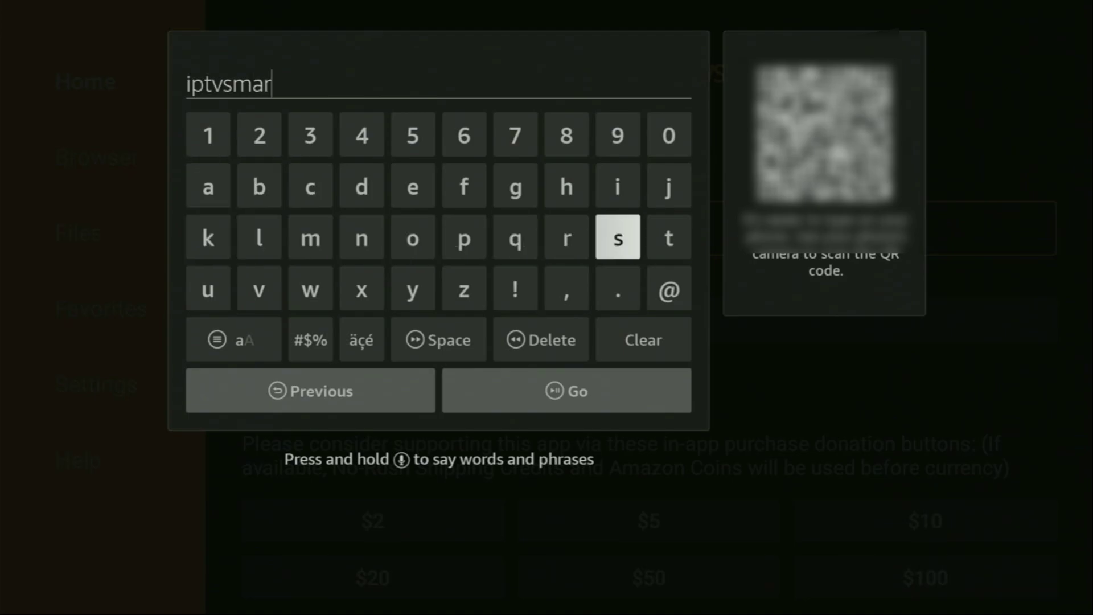
pyautogui.press('Return')
pyautogui.press('Up')
pyautogui.press('Left')
pyautogui.press('Left')
pyautogui.press('Left')
pyautogui.press('Left')
pyautogui.press('Left')
pyautogui.press('Return')
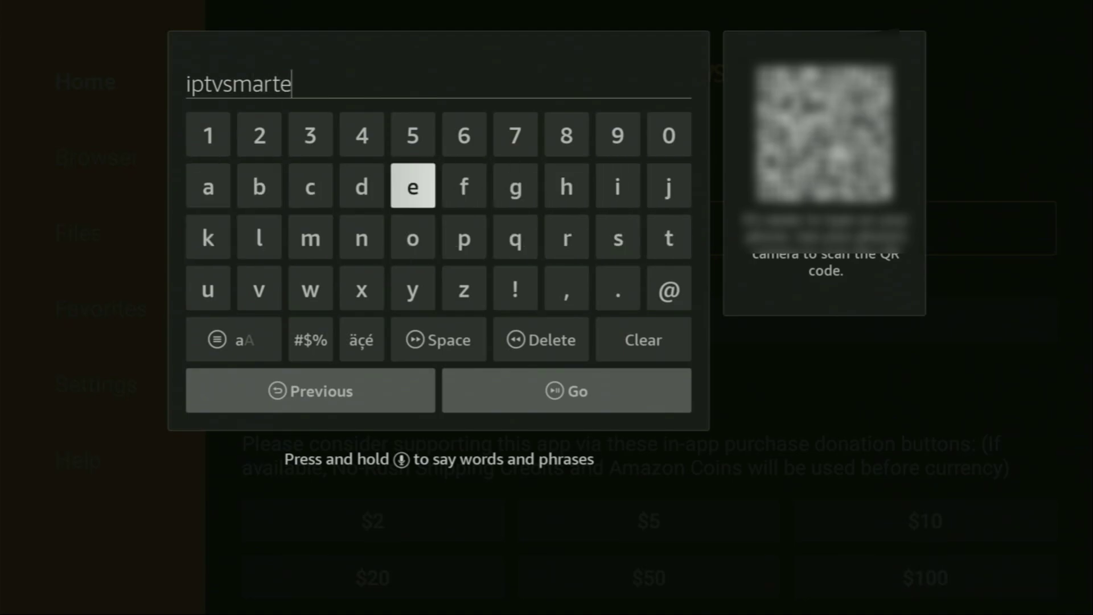
pyautogui.press('Down')
pyautogui.press('Right')
pyautogui.press('Right')
pyautogui.press('Right')
pyautogui.press('Return')
pyautogui.press('Right')
pyautogui.press('Return')
# Complete the address as iptvsmarters.com and load the website.
pyautogui.press('Down')
pyautogui.press('Return')
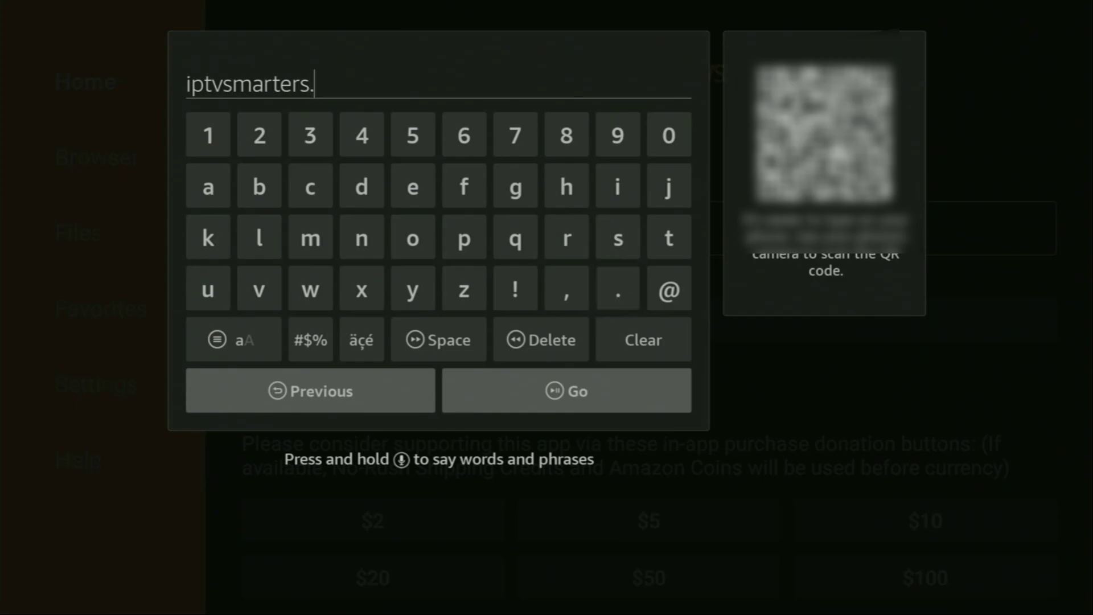
pyautogui.press('Up')
pyautogui.press('Left')
pyautogui.press('Left')
pyautogui.press('Left')
pyautogui.press('Left')
pyautogui.press('Left')
pyautogui.press('Up')
pyautogui.press('Left')
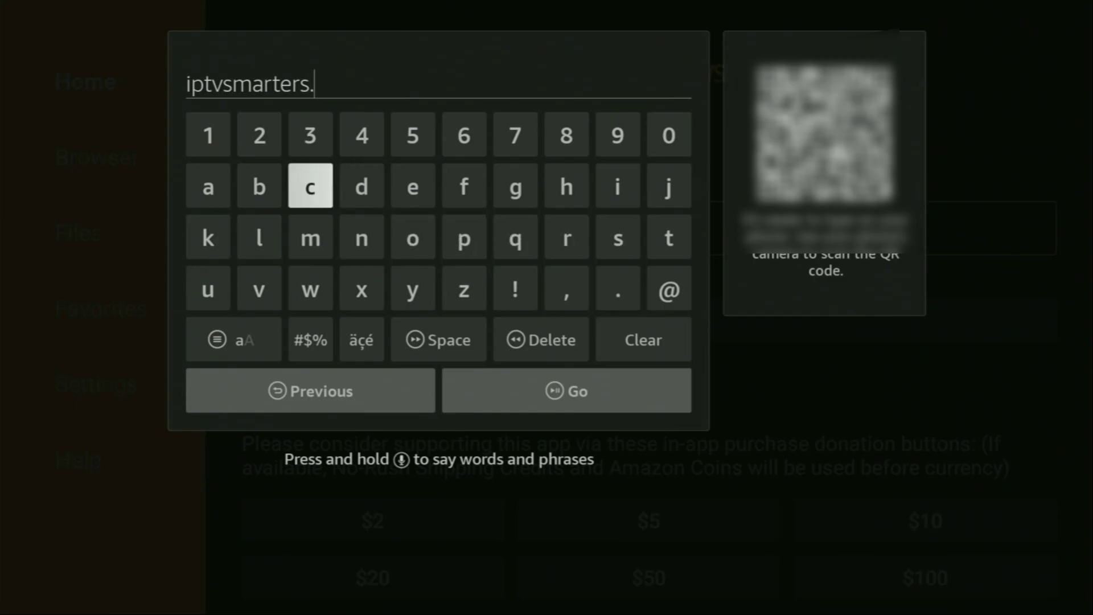
pyautogui.press('Return')
pyautogui.press('Down')
pyautogui.press('Right')
pyautogui.press('Right')
pyautogui.press('Return')
pyautogui.press('Left')
pyautogui.press('Left')
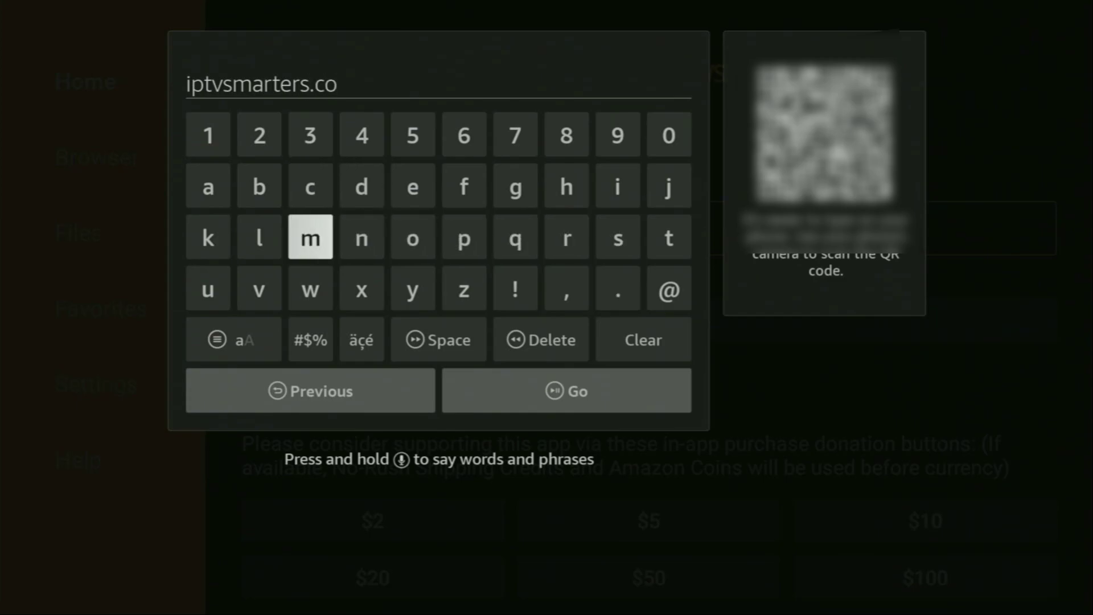
pyautogui.press('Return')
pyautogui.press('Down')
pyautogui.press('Down')
pyautogui.press('Down')
pyautogui.press('Right')
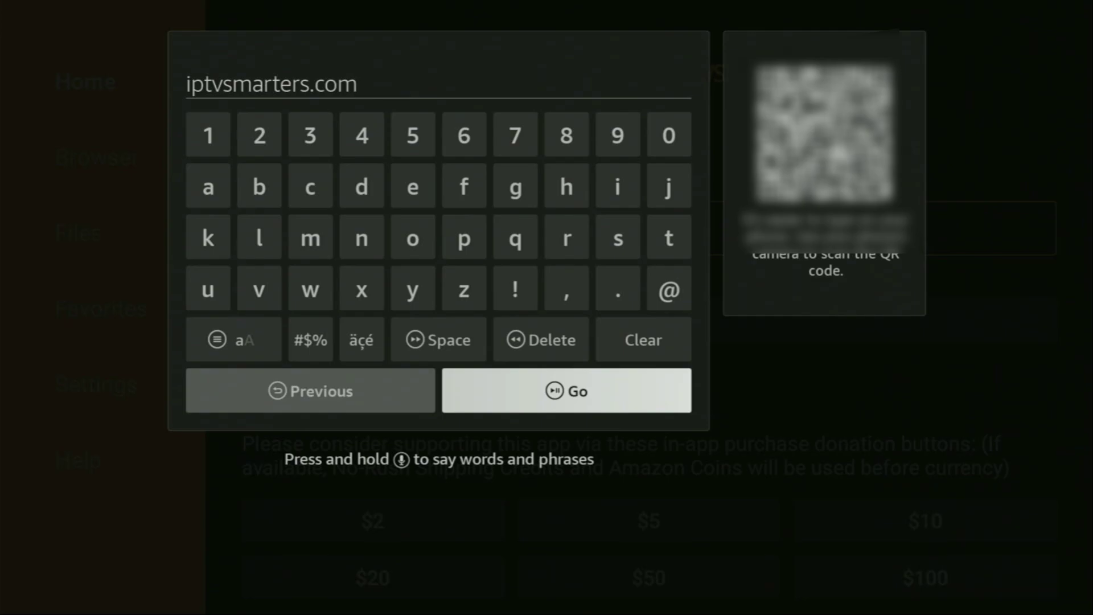
pyautogui.press('Return')
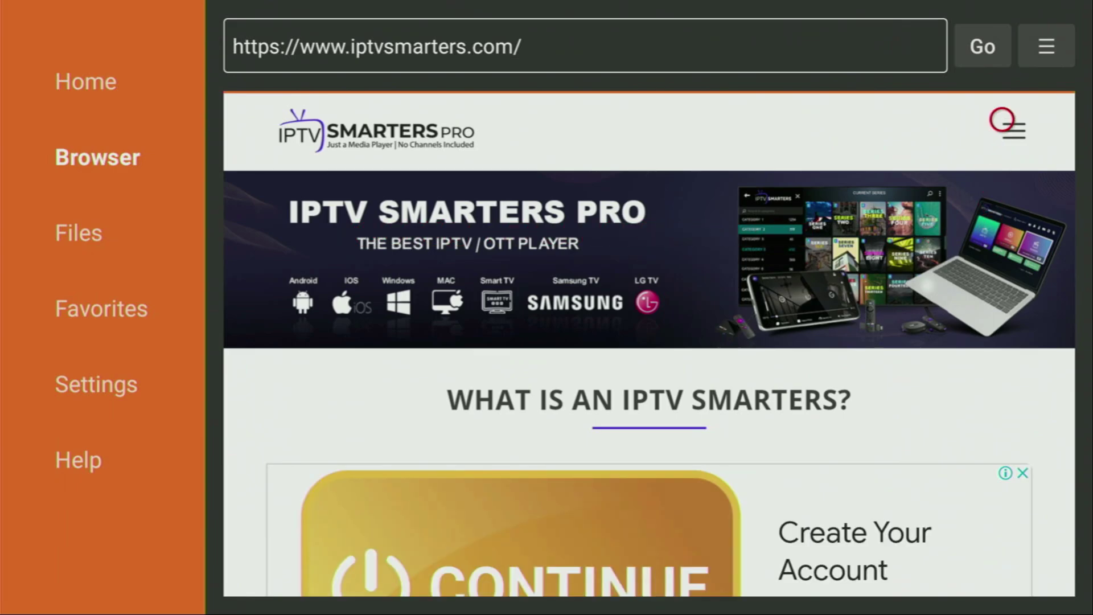
# Go to the website's Downloads section, download the direct Android .APK file and install IPTV Smarters Pro.
pyautogui.click(1001, 119)
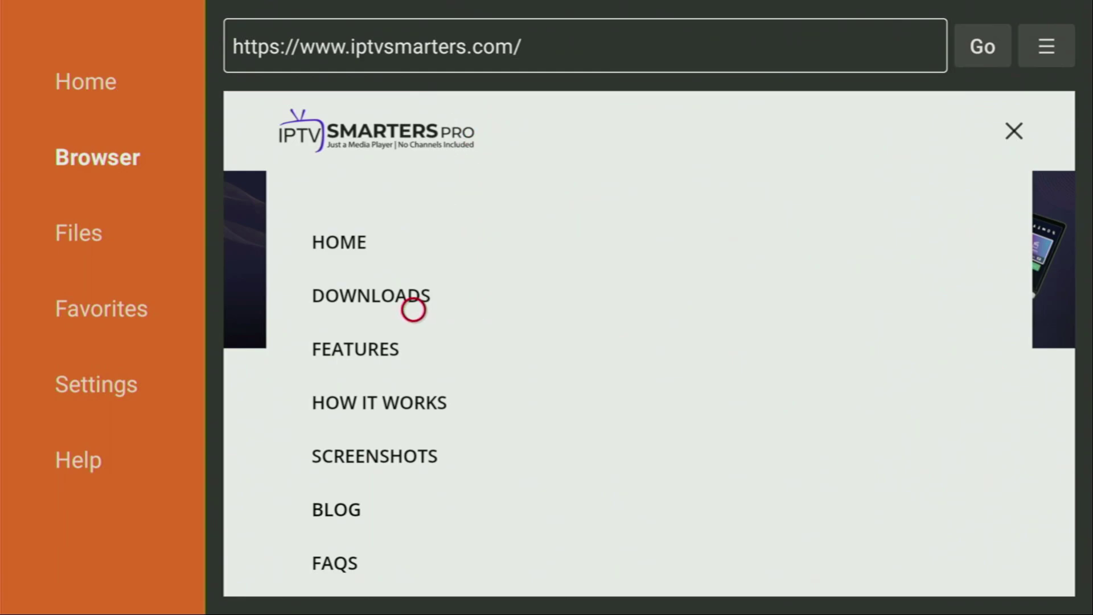
pyautogui.click(413, 309)
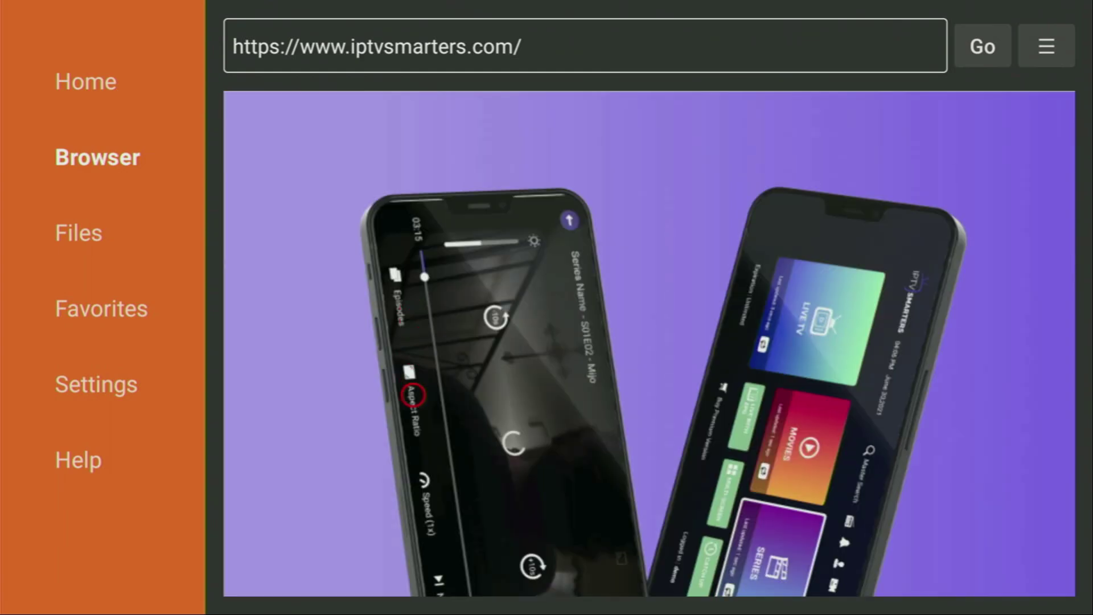
pyautogui.scroll(-15, 413, 573)
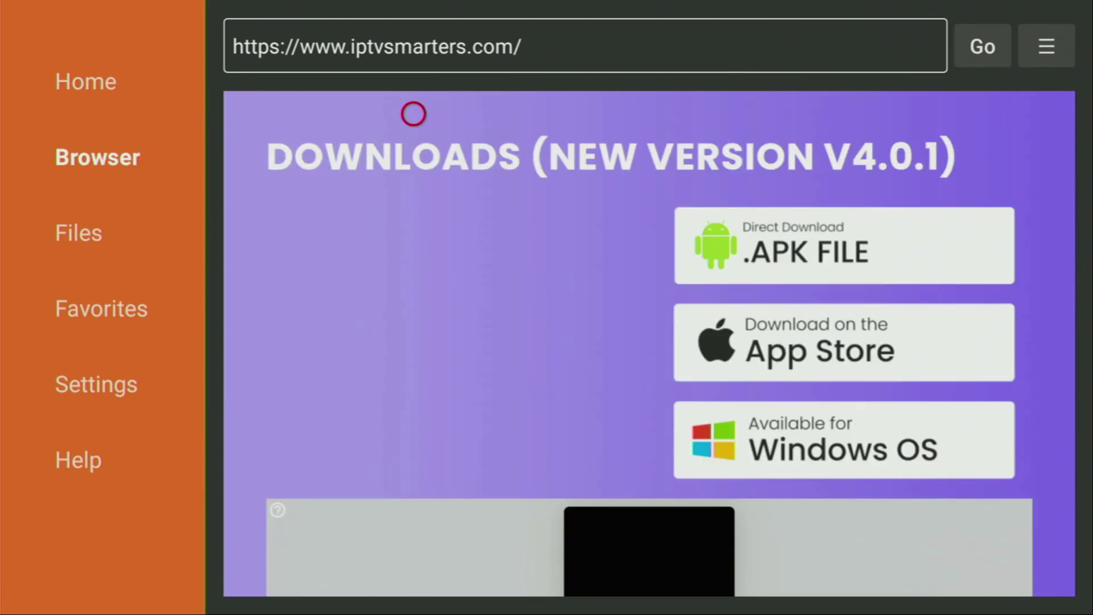
pyautogui.scroll(10, 413, 112)
pyautogui.scroll(-10, 412, 573)
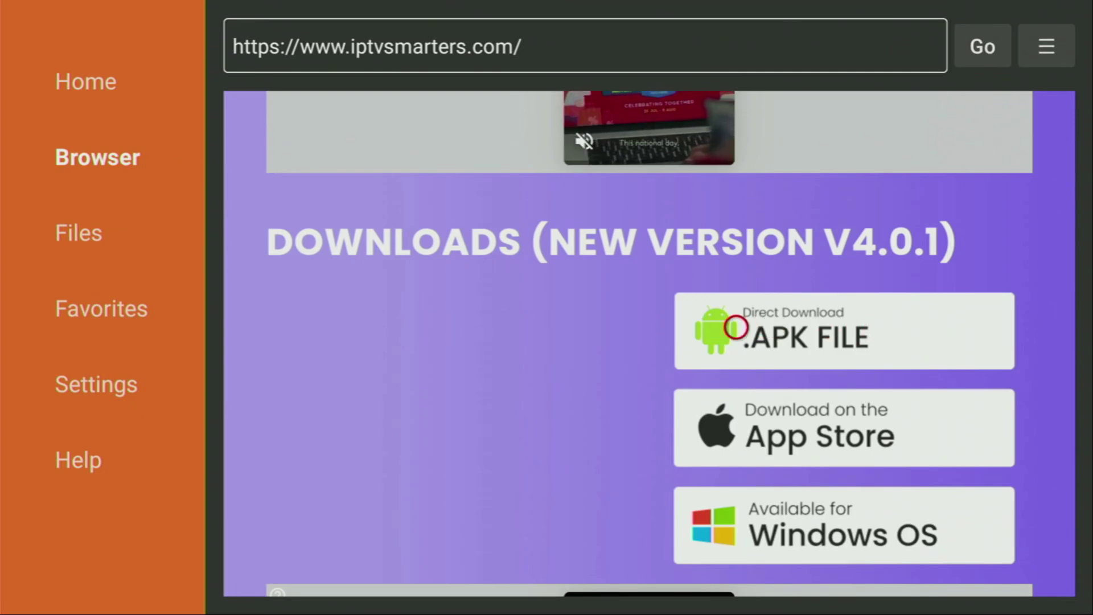
pyautogui.click(736, 328)
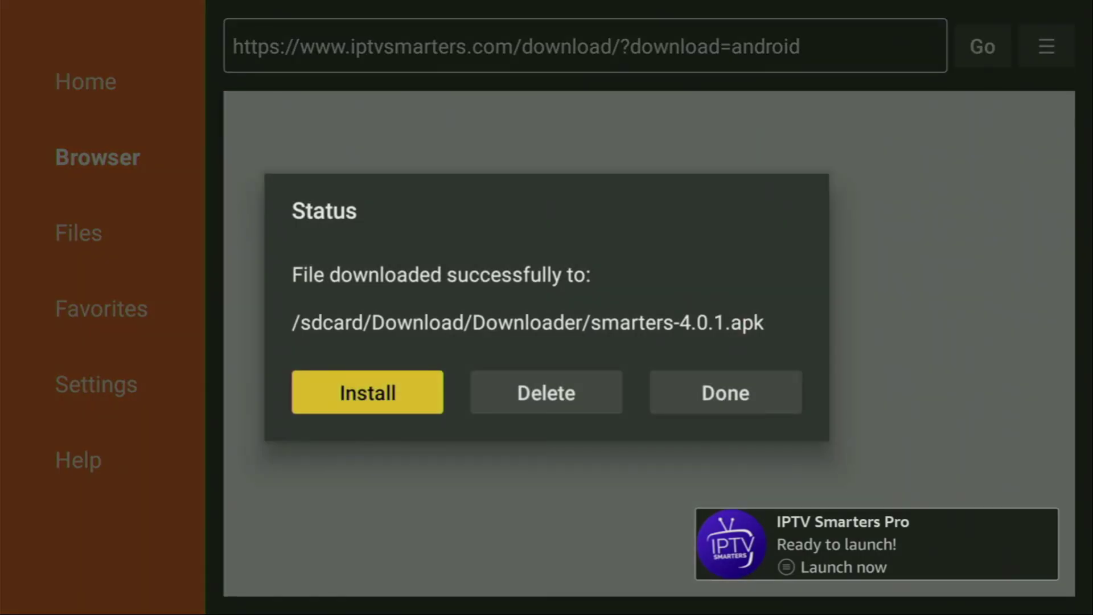
# Delete the downloaded installer smarters-4.0.1.apk and confirm the deletion.
pyautogui.press('Right')
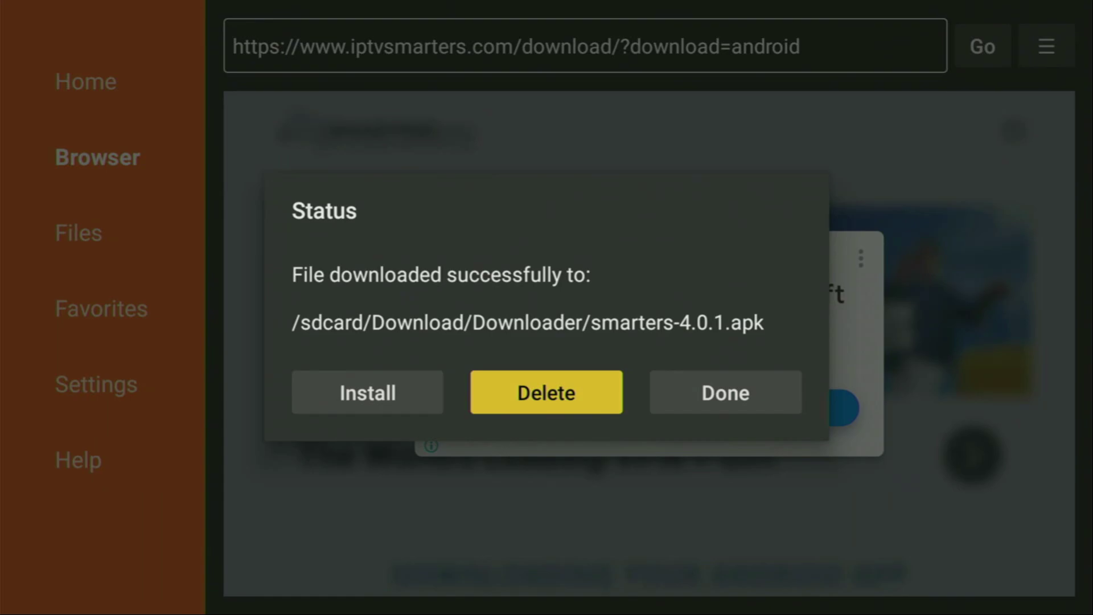
pyautogui.press('Return')
pyautogui.press('Left')
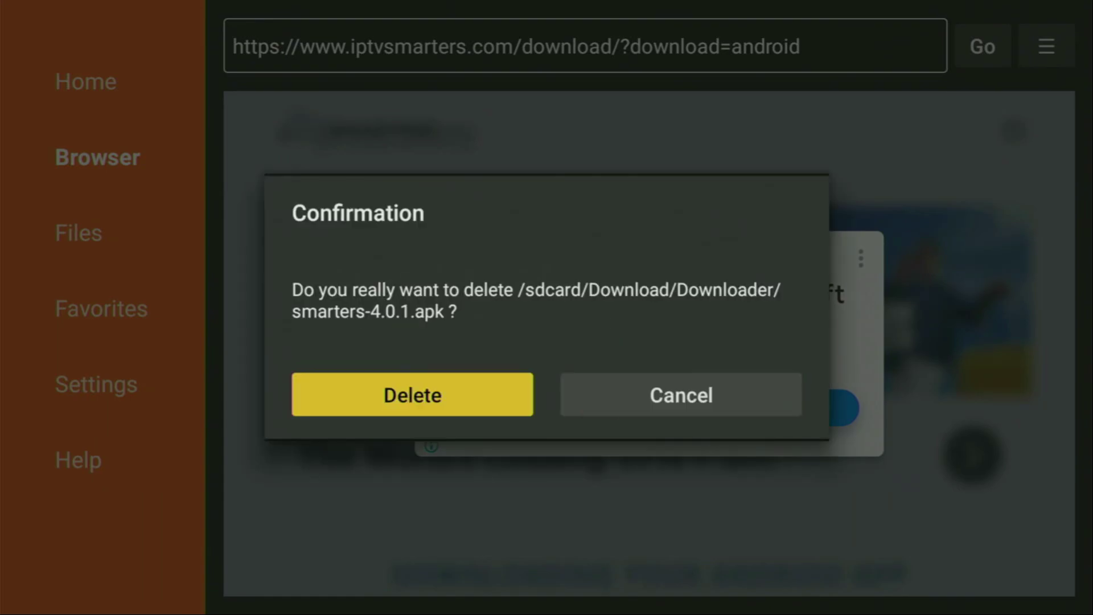
pyautogui.press('Return')
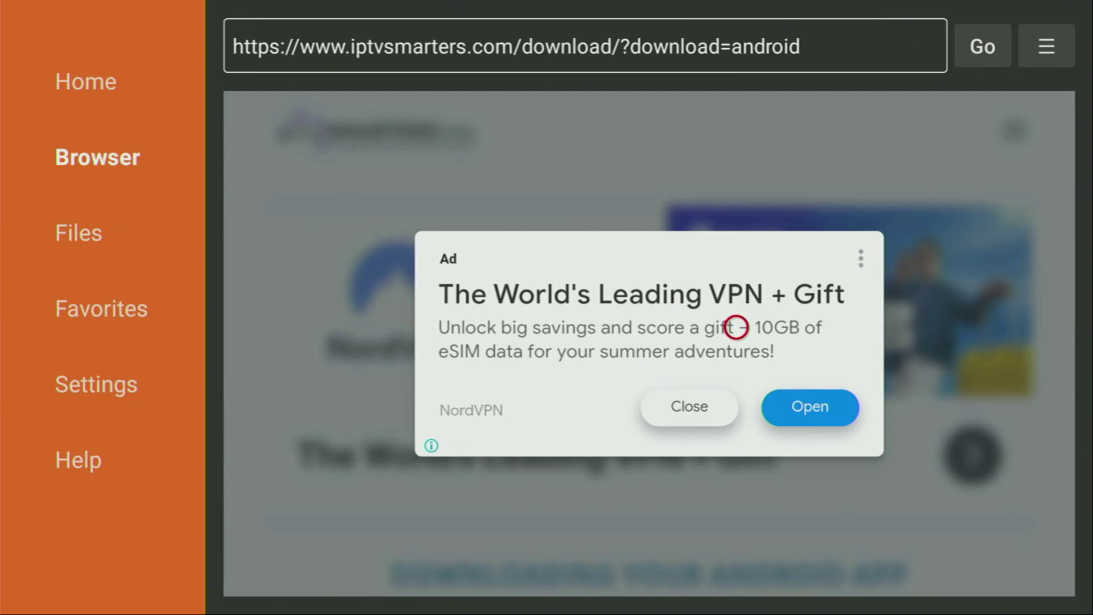
# Return to the Fire TV home screen and open the full apps and channels list.
pyautogui.press('Home')
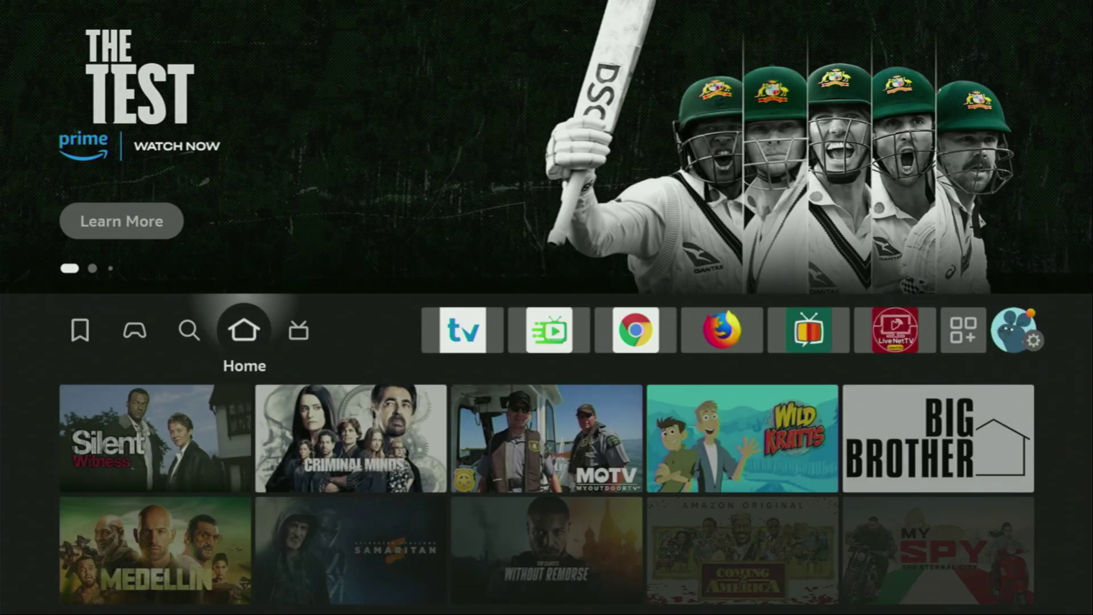
pyautogui.press('Right')
pyautogui.press('Right')
pyautogui.press('Right')
pyautogui.press('Right')
pyautogui.press('Right')
pyautogui.press('Right')
pyautogui.press('Right')
pyautogui.press('Right')
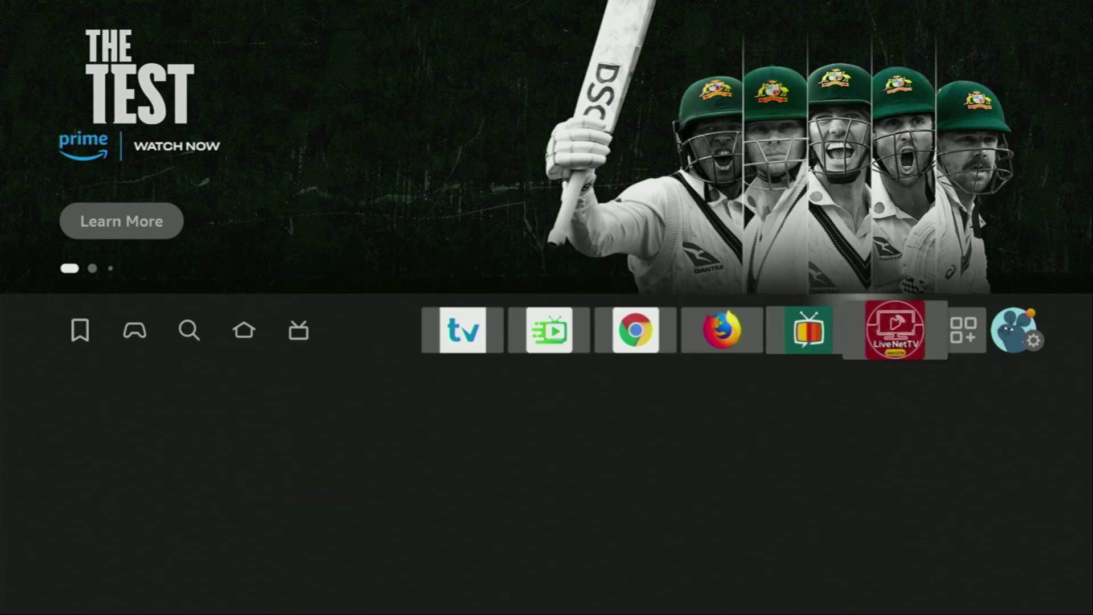
pyautogui.press('Return')
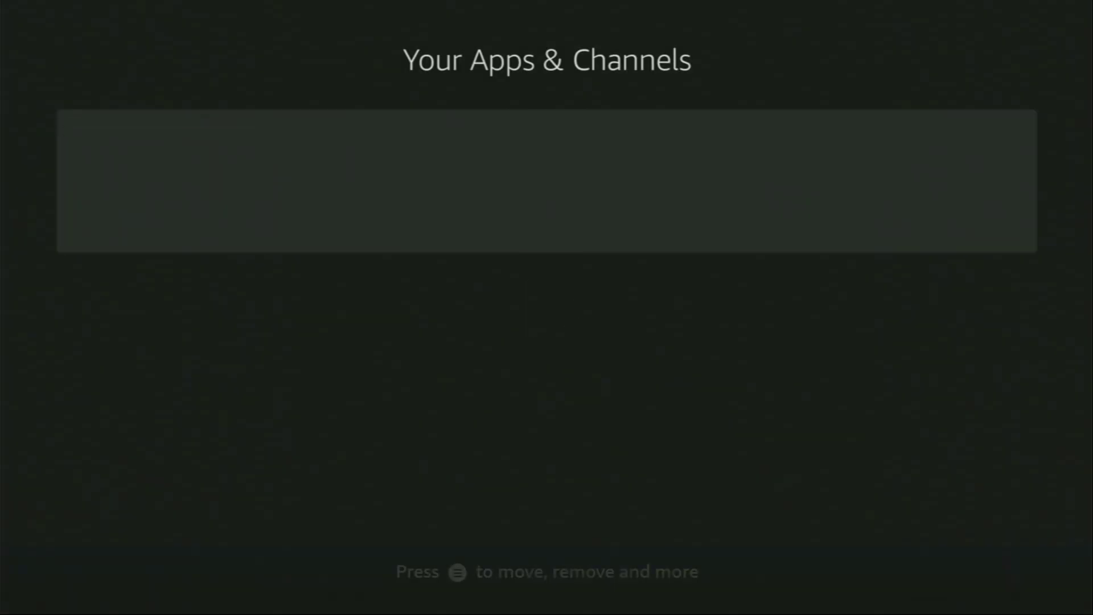
# Move the IPTV Smarters app to the front of the Your Apps & Channels list.
pyautogui.press('Down')
pyautogui.press('Down')
pyautogui.press('Down')
pyautogui.press('Down')
pyautogui.press('Down')
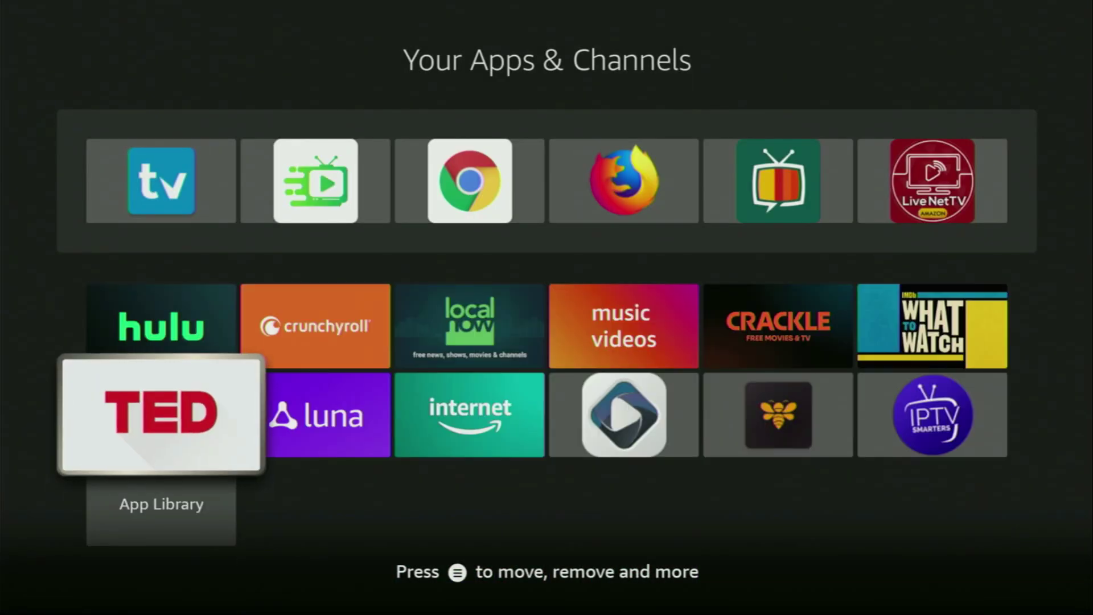
pyautogui.press('Right')
pyautogui.press('Right')
pyautogui.press('Right')
pyautogui.press('Right')
pyautogui.press('Right')
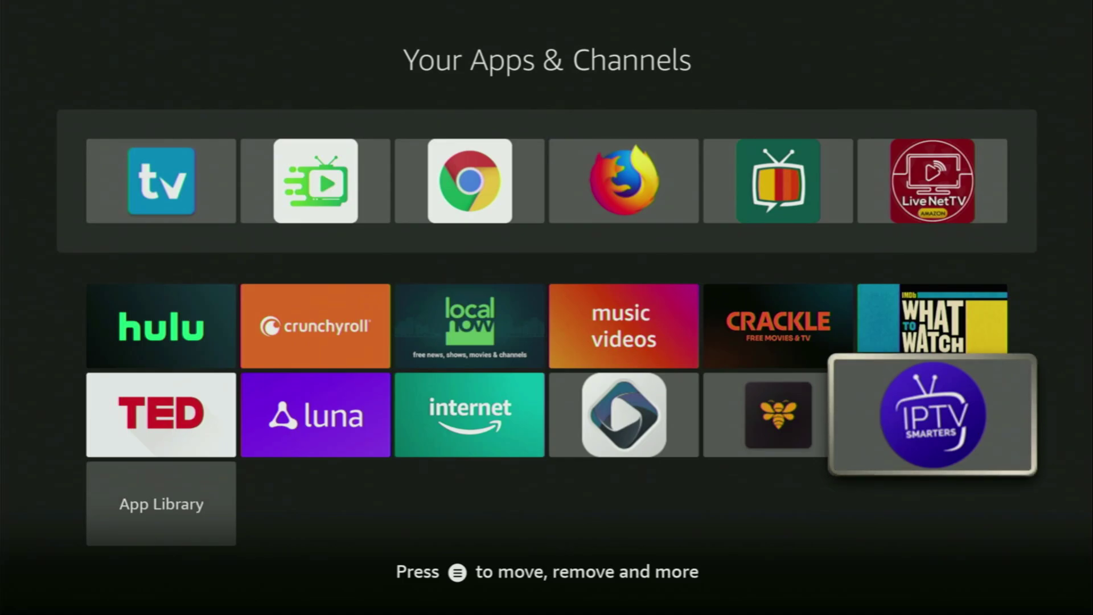
pyautogui.press('Menu')
pyautogui.press('Down')
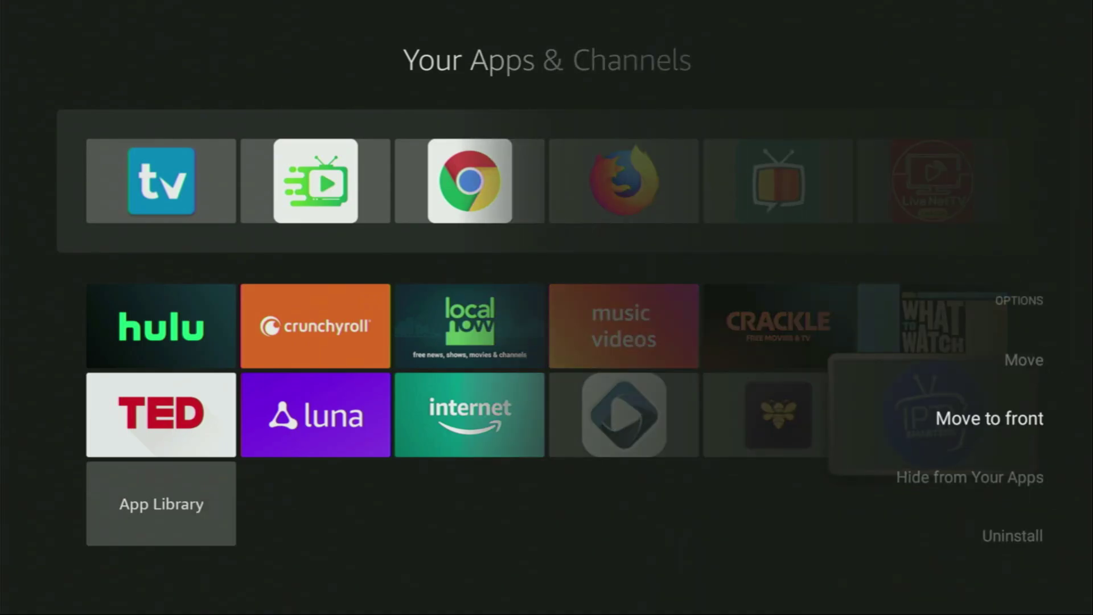
pyautogui.press('Return')
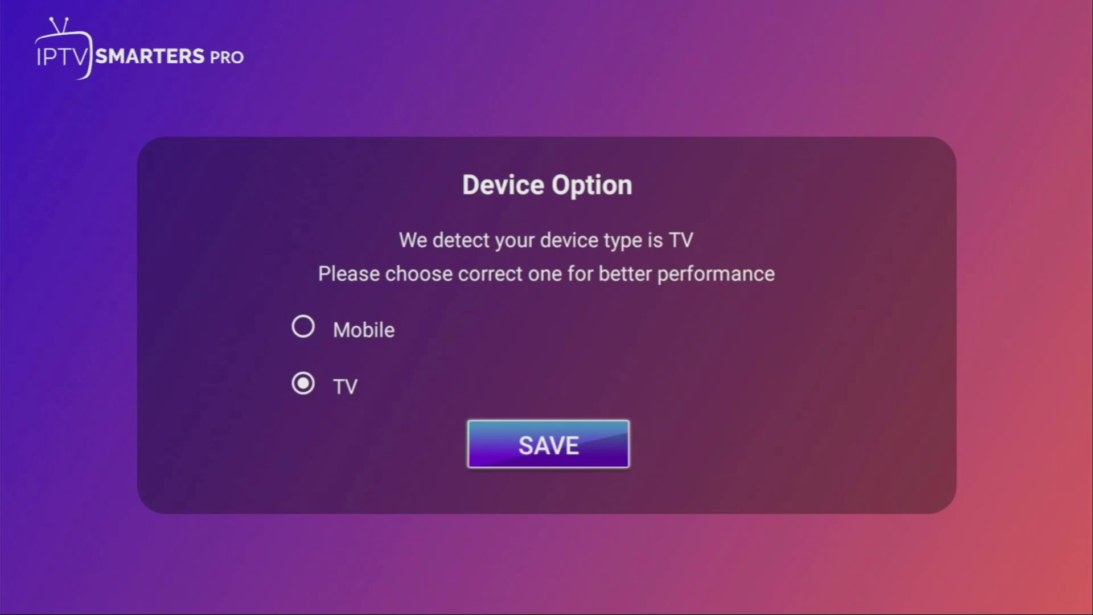
# Save TV as the device type and accept the licence agreement.
pyautogui.press('Up')
pyautogui.press('Down')
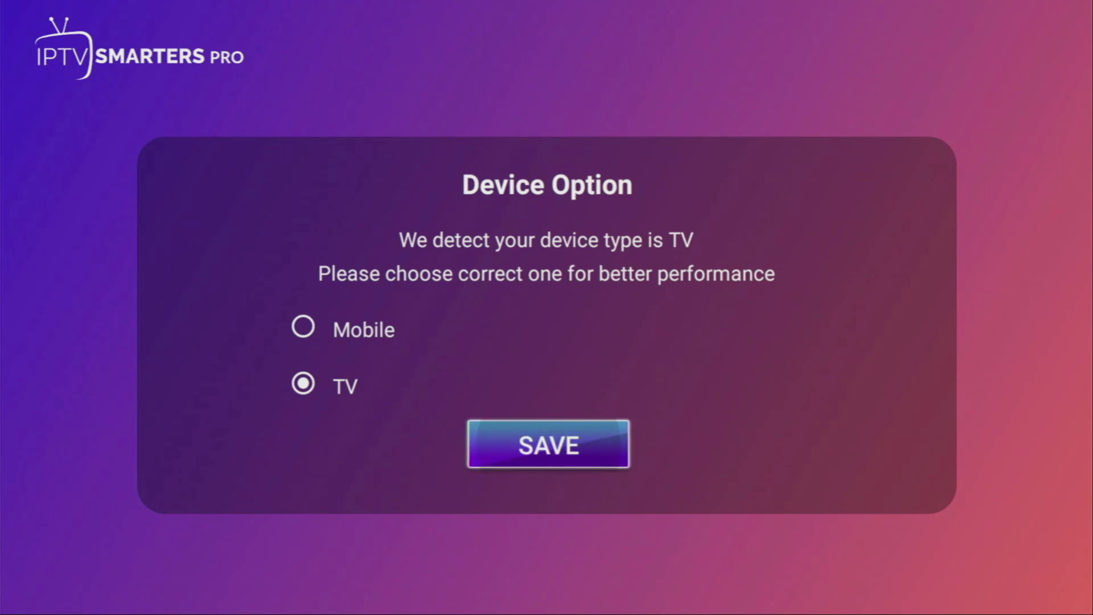
pyautogui.press('Return')
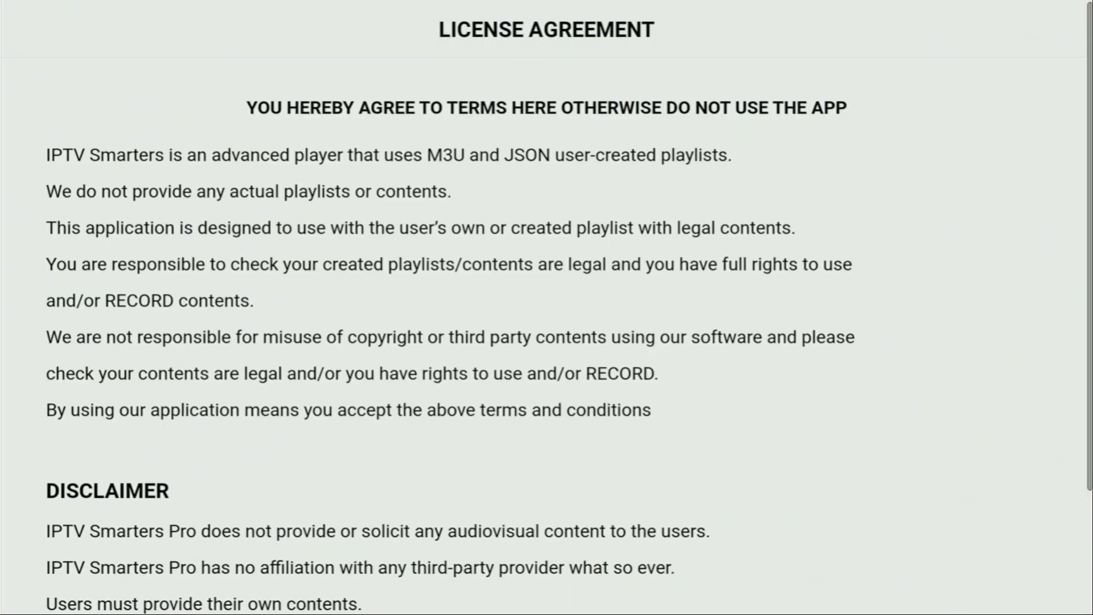
pyautogui.press('Down')
pyautogui.press('Right')
pyautogui.press('Left')
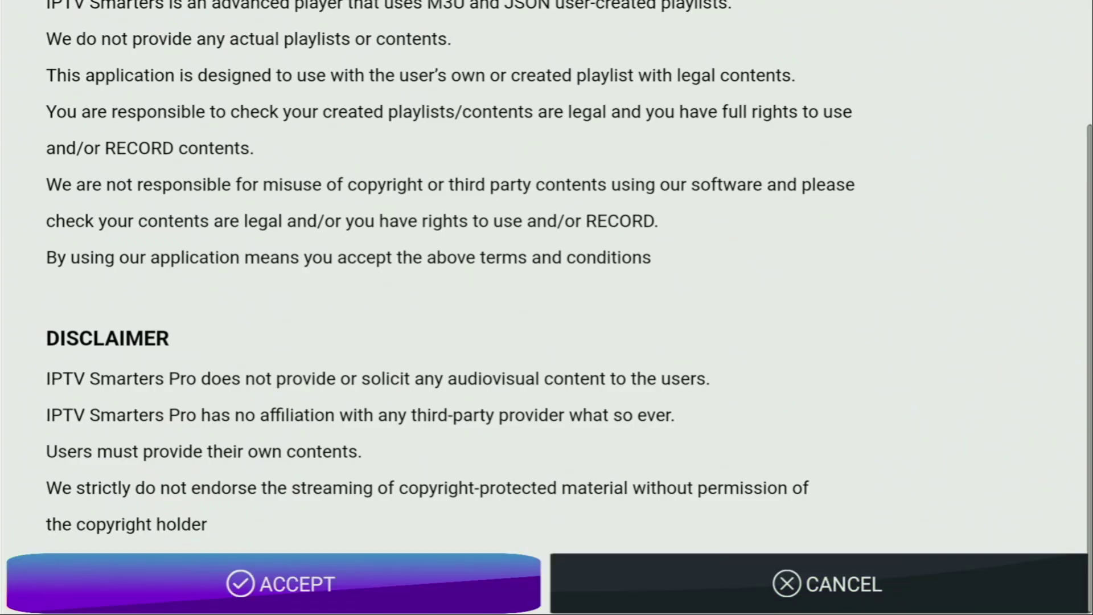
pyautogui.press('Return')
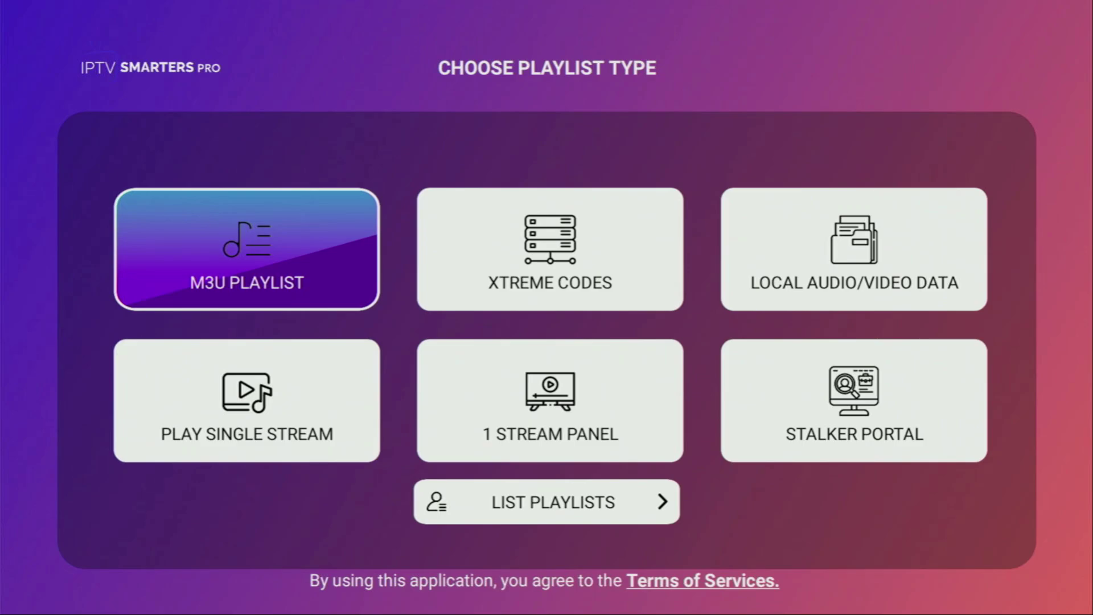
# Open the Xtreme Codes playlist form and examine its name, username, password and URL fields.
pyautogui.press('Right')
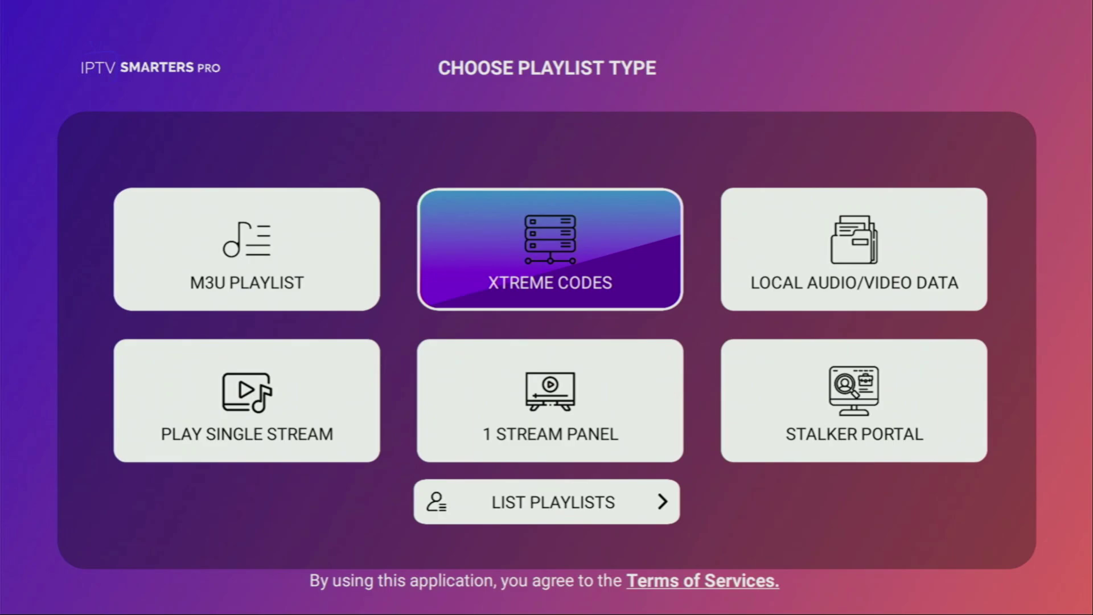
pyautogui.press('Return')
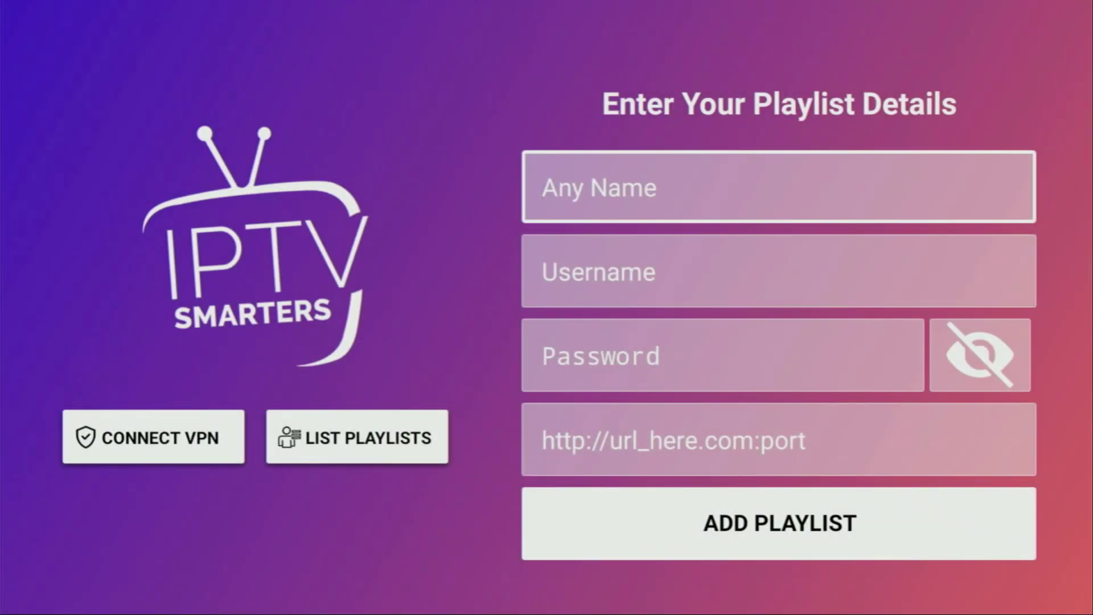
pyautogui.click(778, 271)
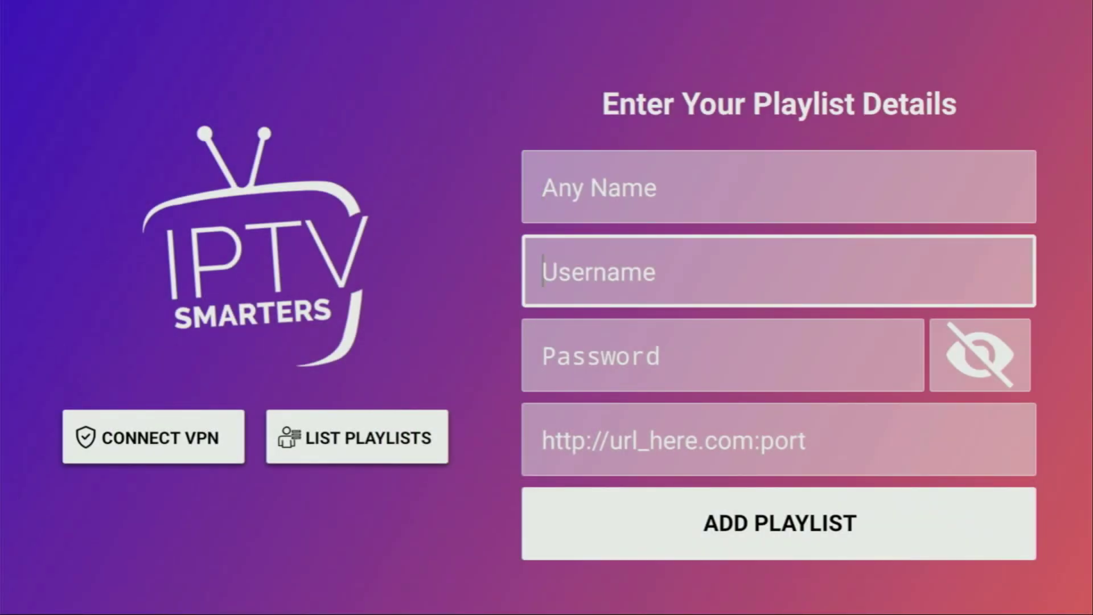
pyautogui.click(722, 356)
pyautogui.click(778, 439)
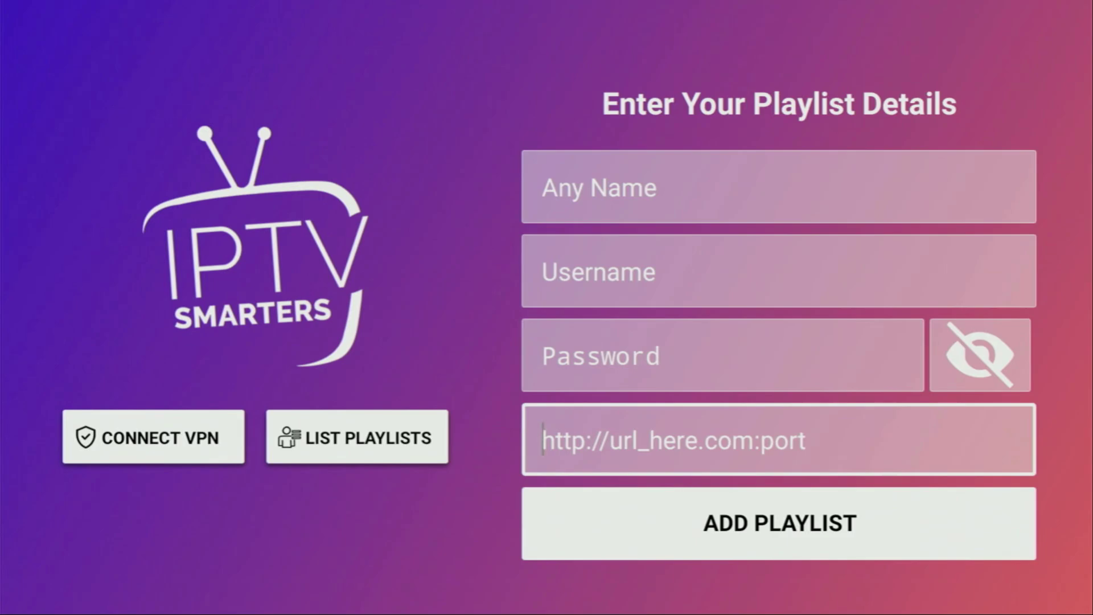
pyautogui.press('Down')
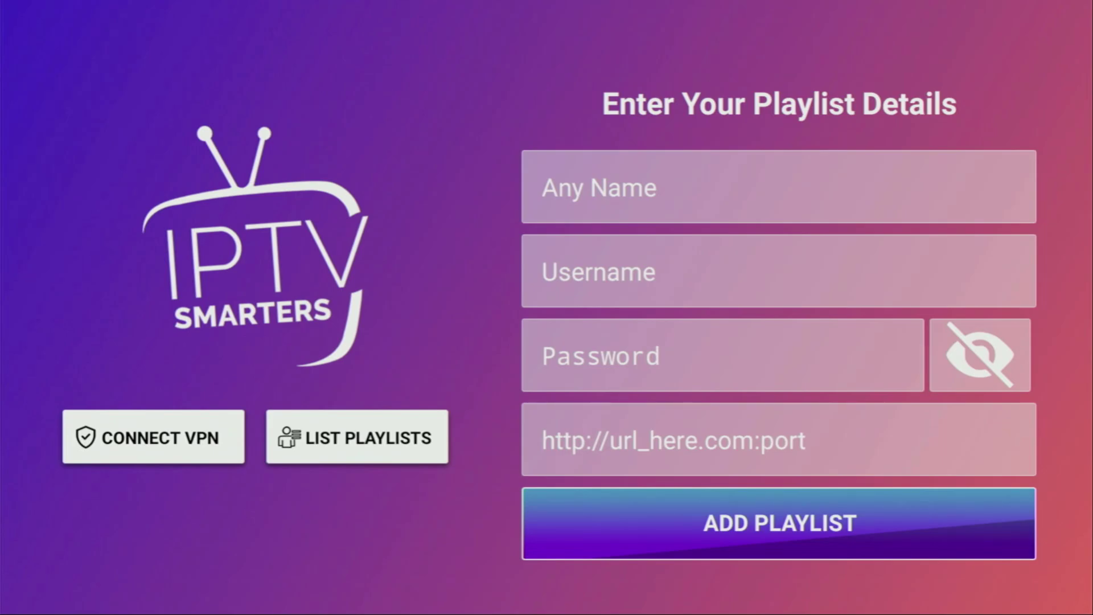
# View the list of playlists and go back to the choice of playlist type.
pyautogui.press('Left')
pyautogui.press('Return')
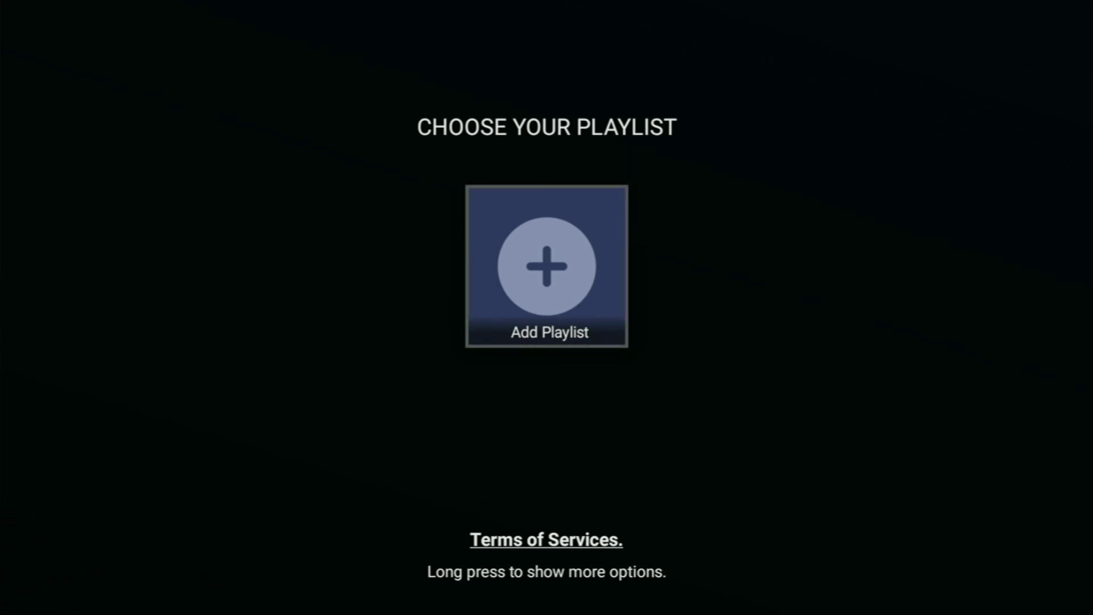
pyautogui.press('Escape')
pyautogui.press('Return')
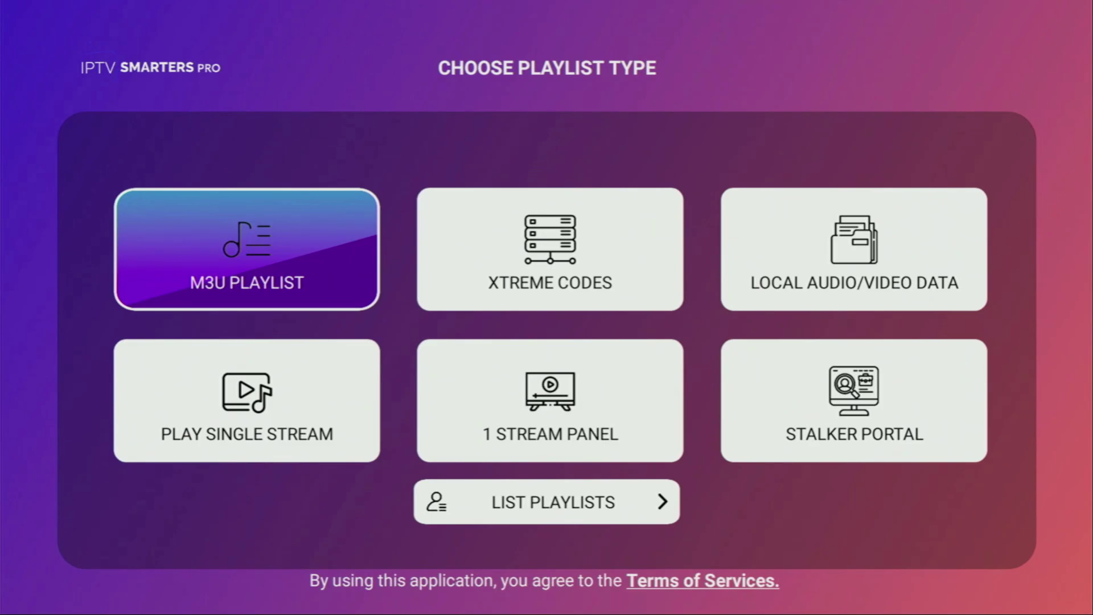
# Open the M3U Playlist form and set the playlist type to M3U URL.
pyautogui.press('Return')
pyautogui.press('Return')
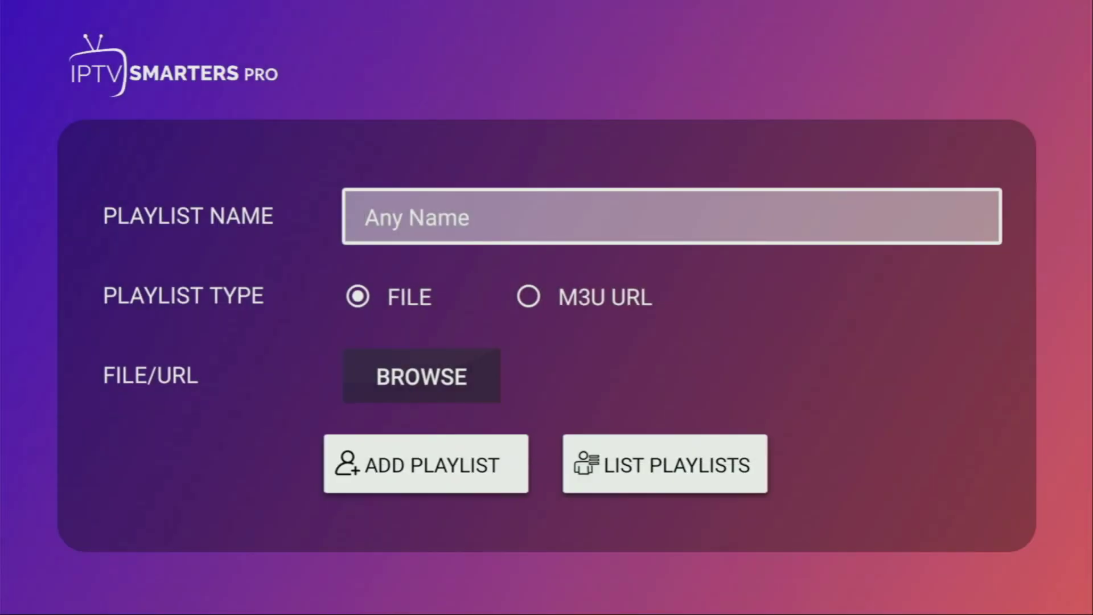
pyautogui.press('Down')
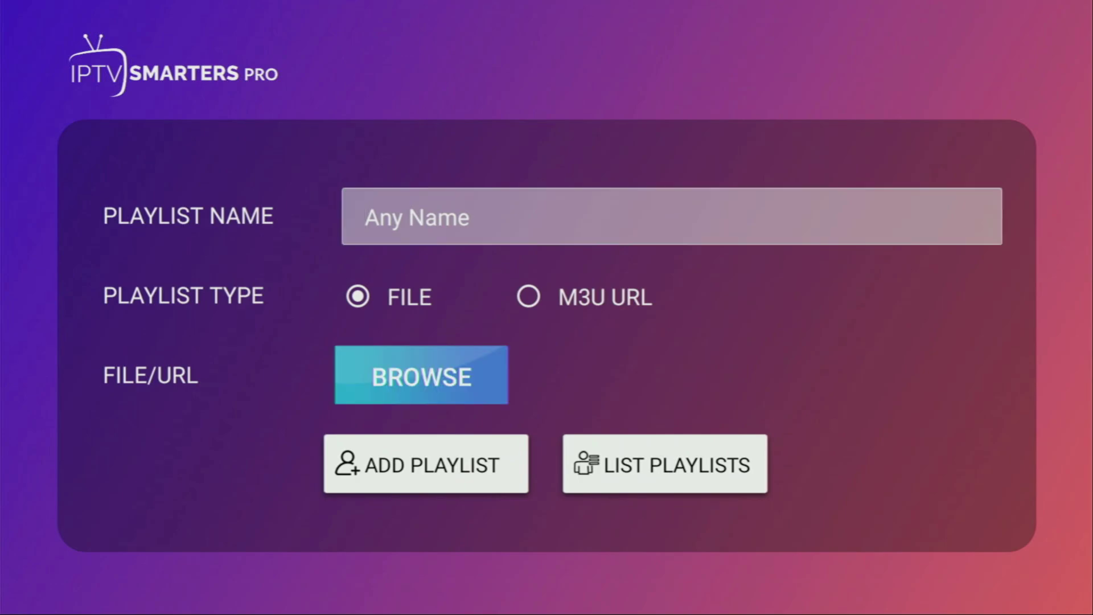
pyautogui.press('Up')
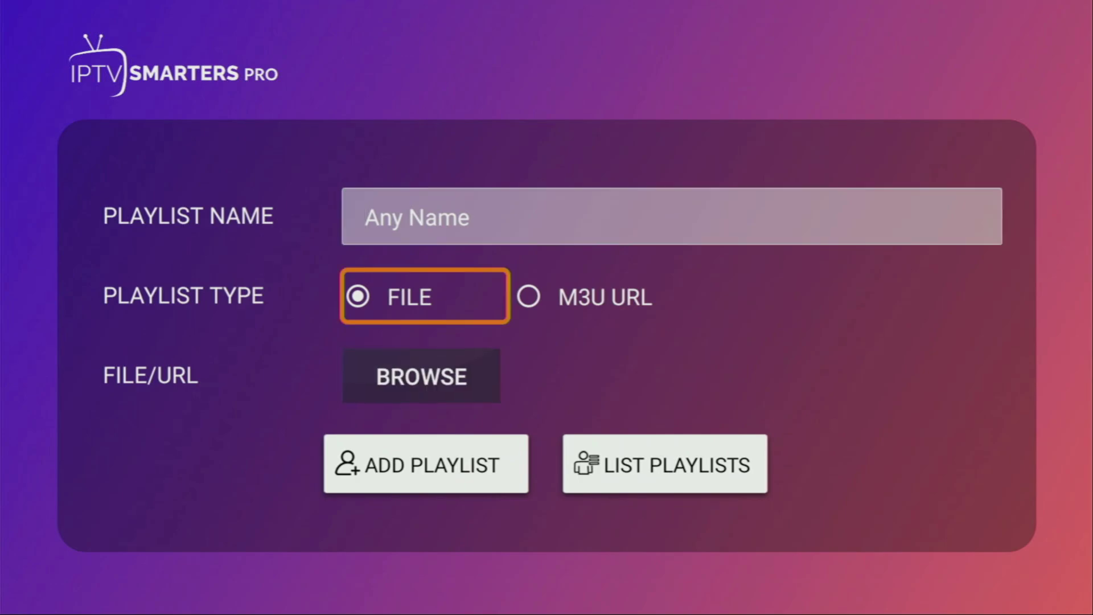
pyautogui.press('Right')
pyautogui.press('Return')
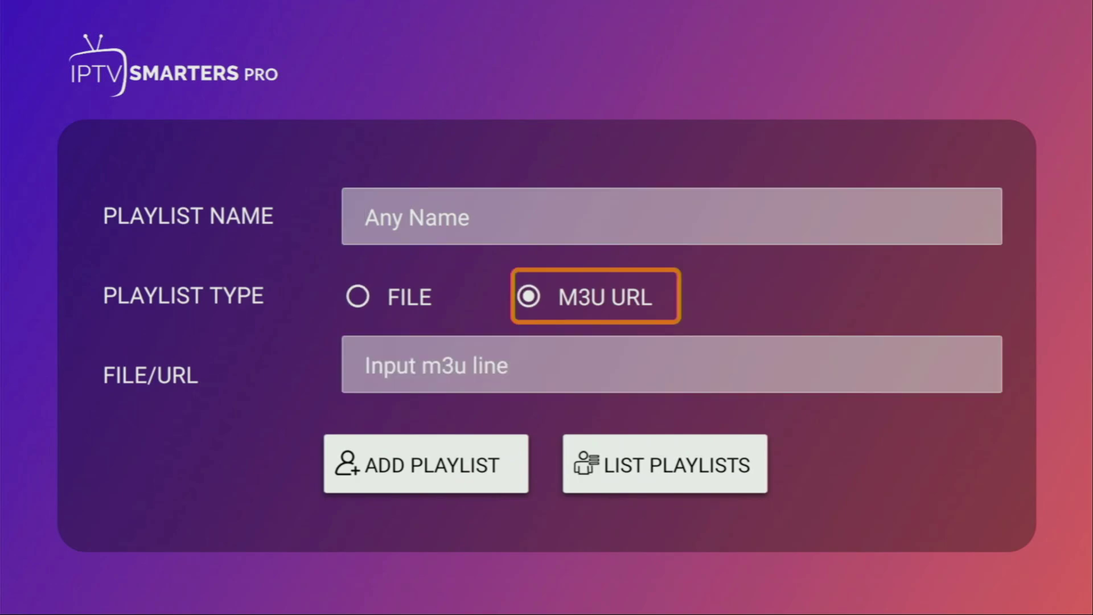
pyautogui.press('Down')
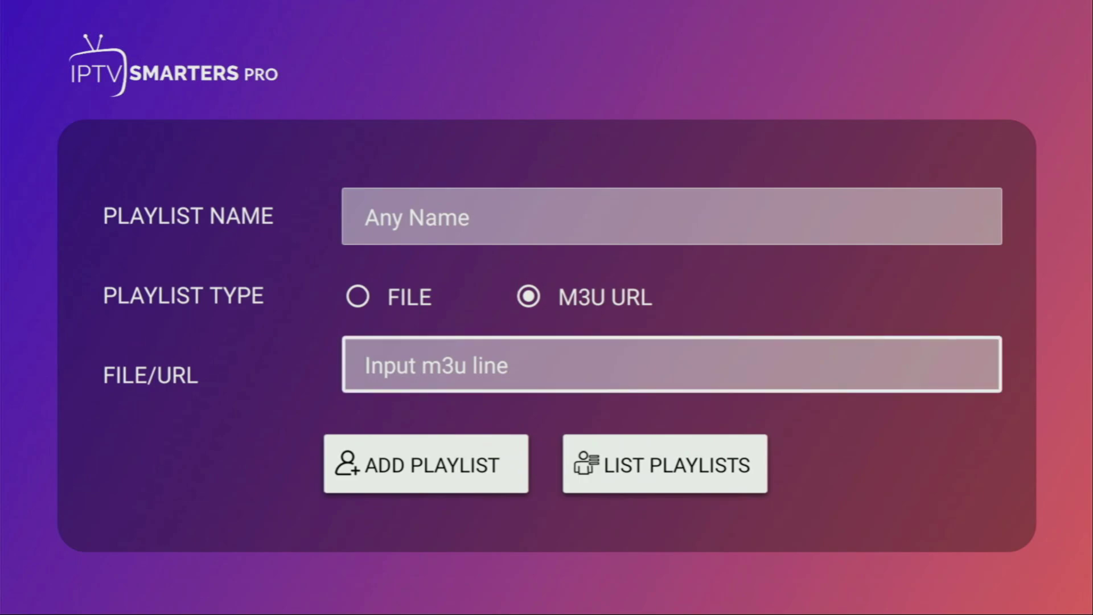
# Go to the NordVPN app in the Your Apps & Channels list.
pyautogui.press('Down')
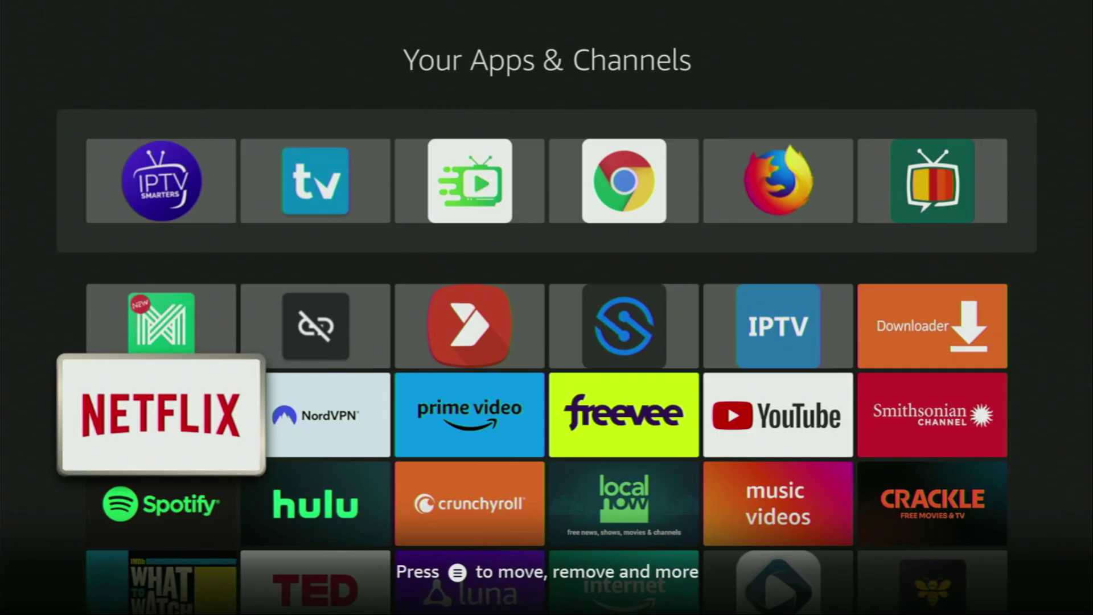
pyautogui.press('Right')
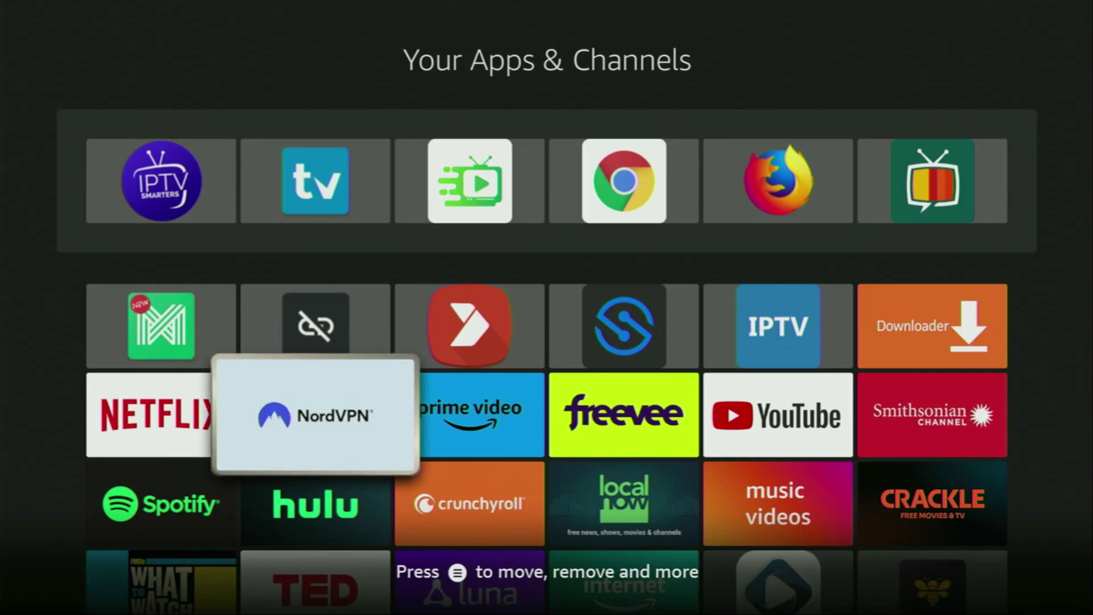